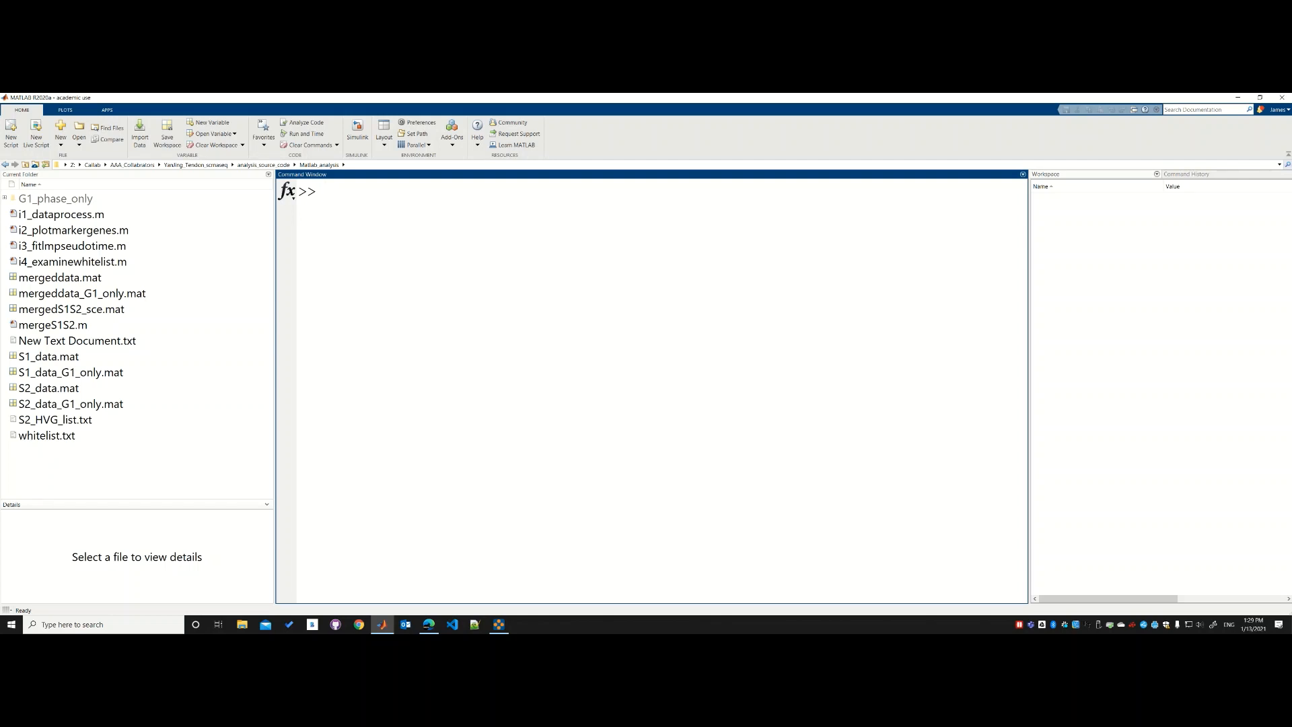
Step: Load mergedS1S2_sce.mat into the workspace and widen the variable list to show the sce object's value
type("load mergedS1S2_sce.mat")
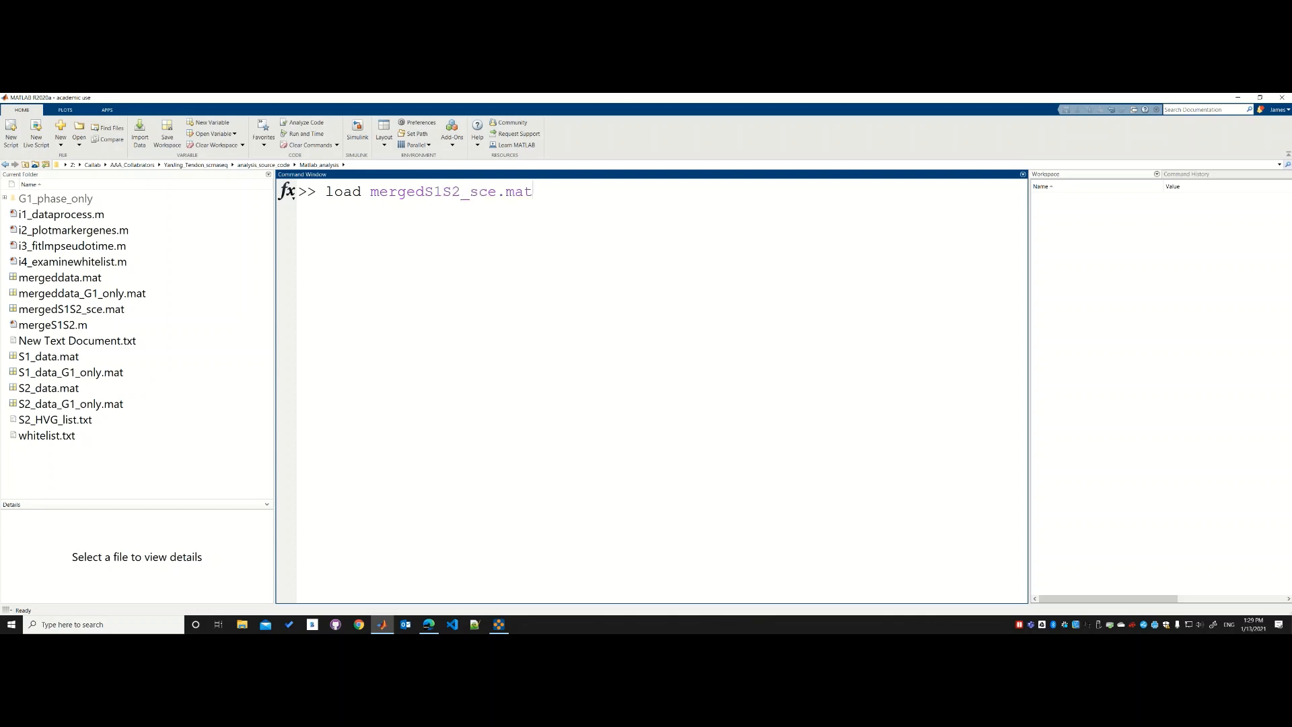
key("Return")
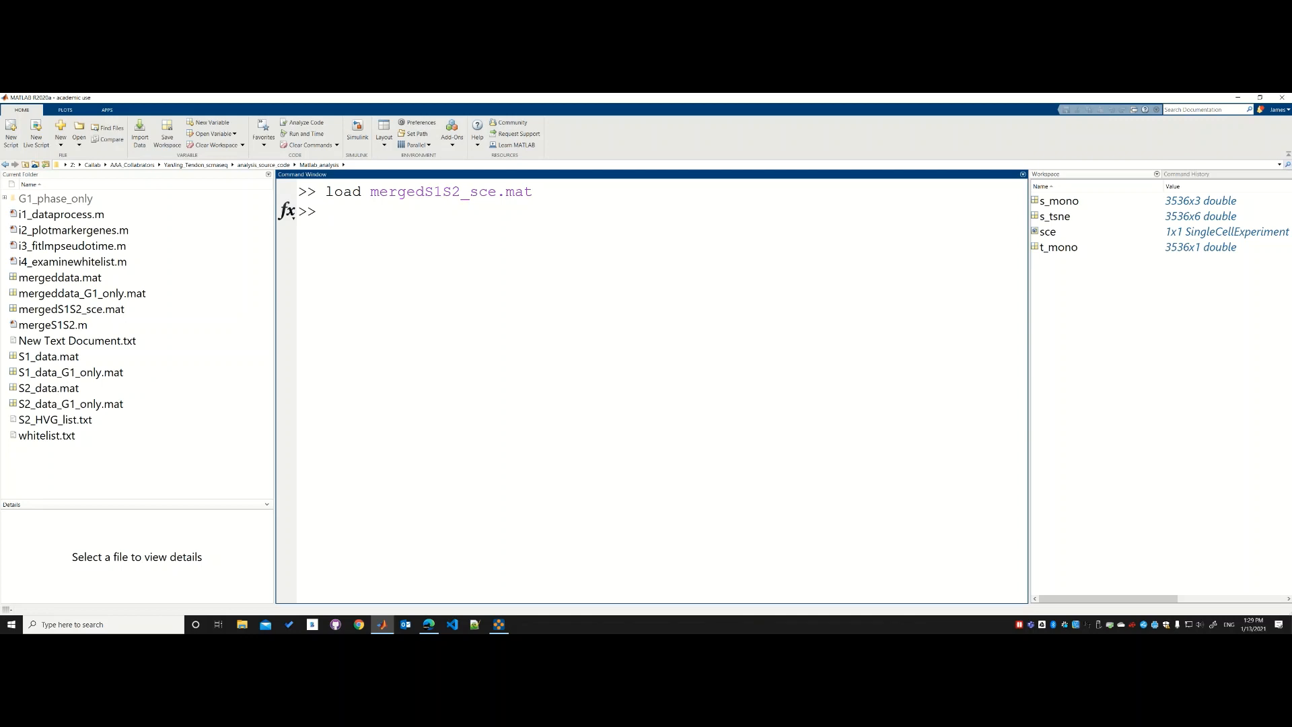
left_click(1048, 232)
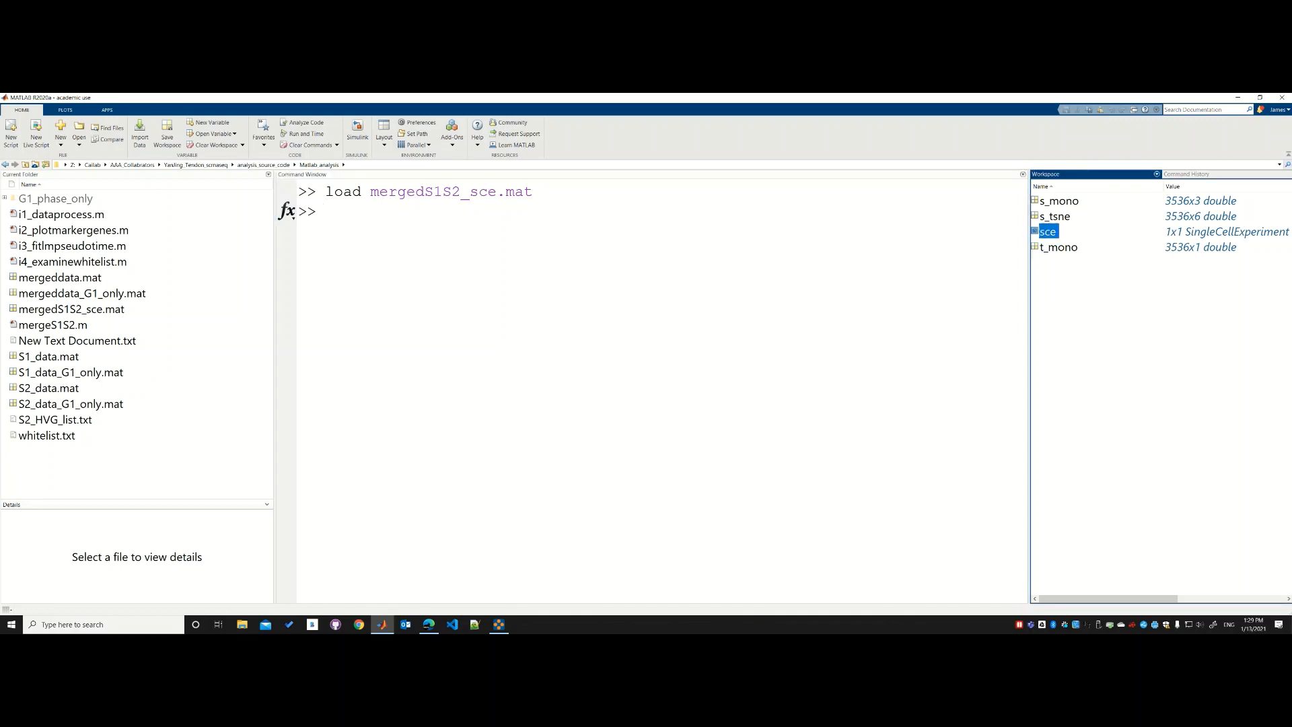
left_click_drag(1029, 303, 978, 303)
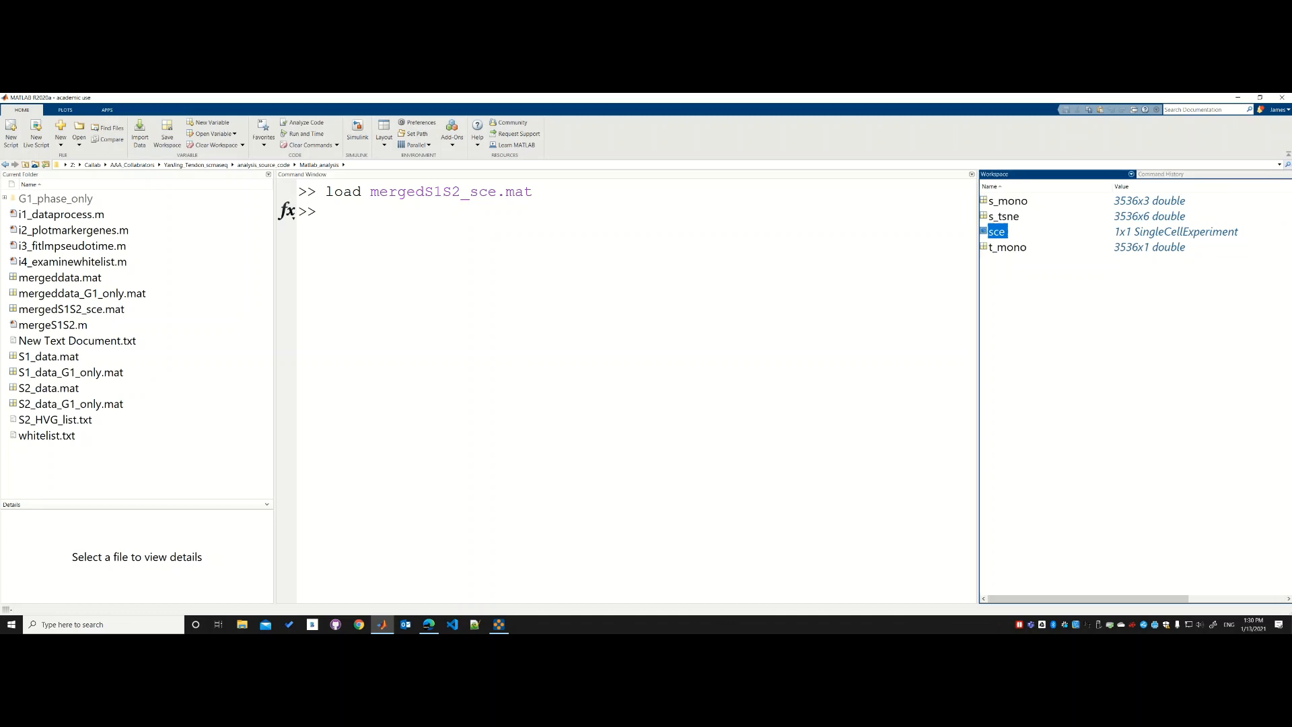
Step: Run sc_scatter_sce(sce) to plot the cells in 3D, and move and enlarge the resulting figure
left_click(326, 211)
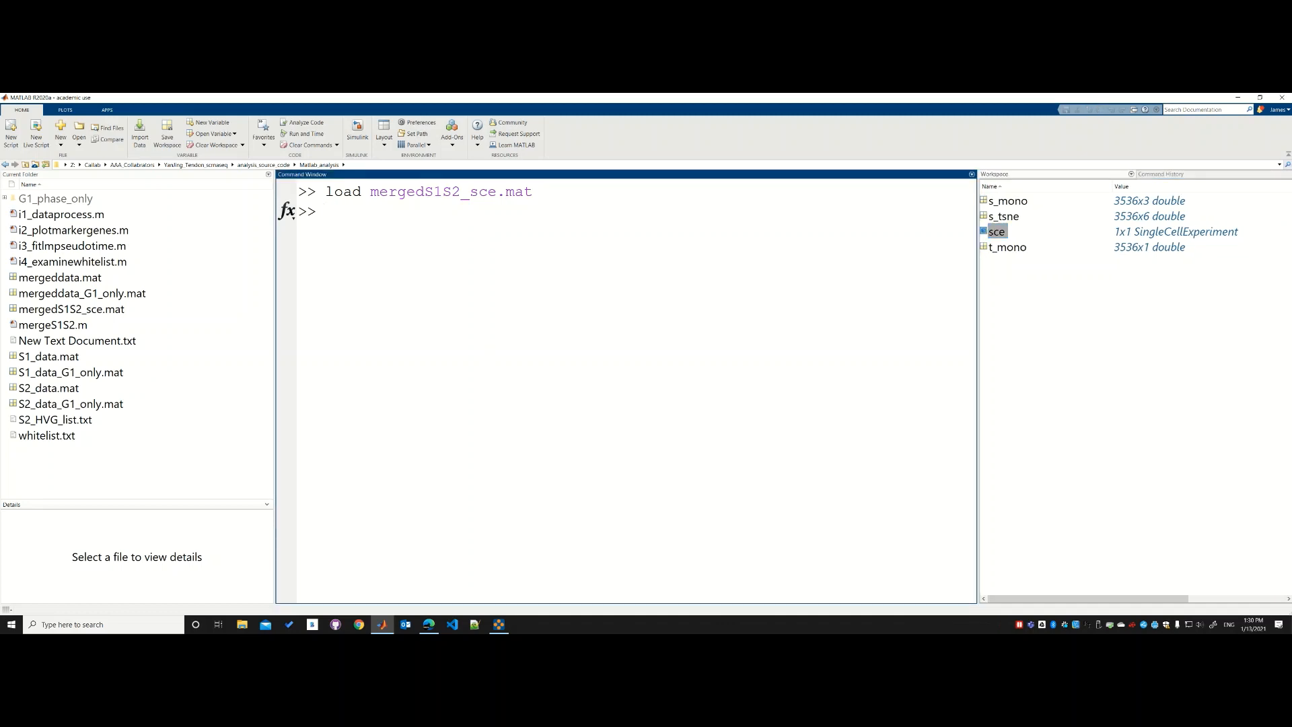
type("sc_scatter(")
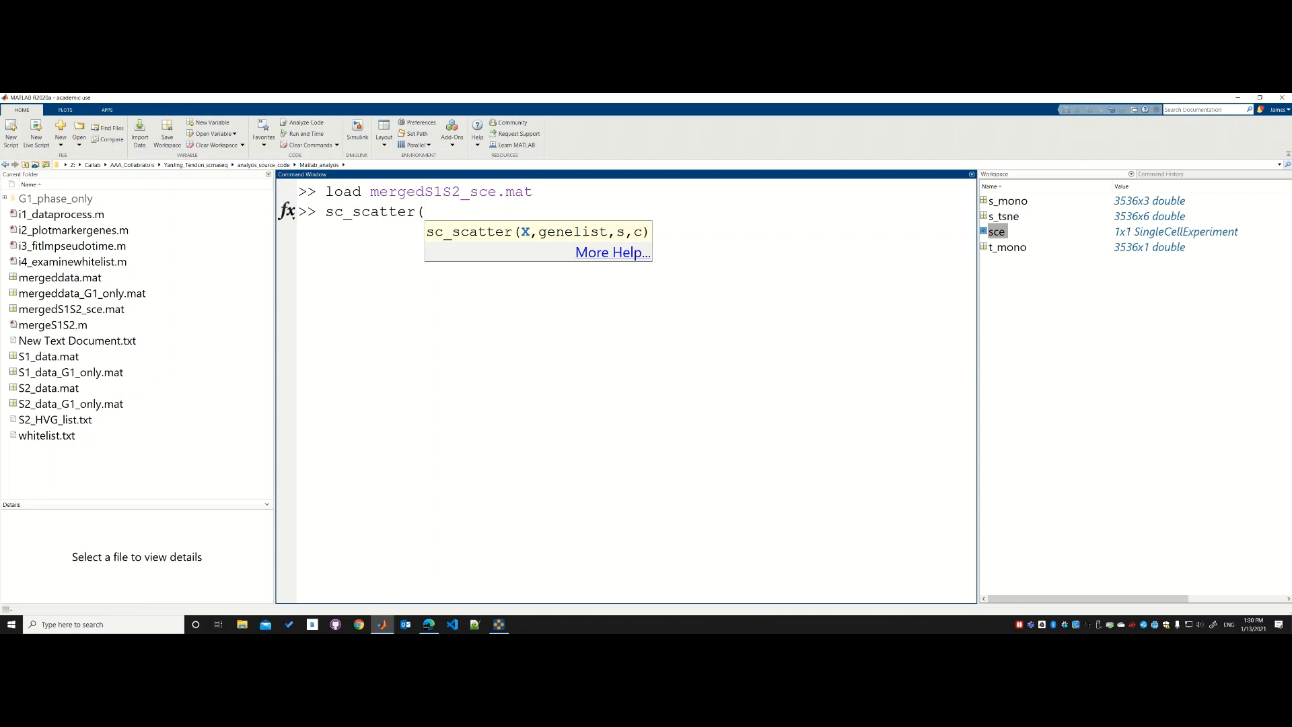
key("BackSpace")
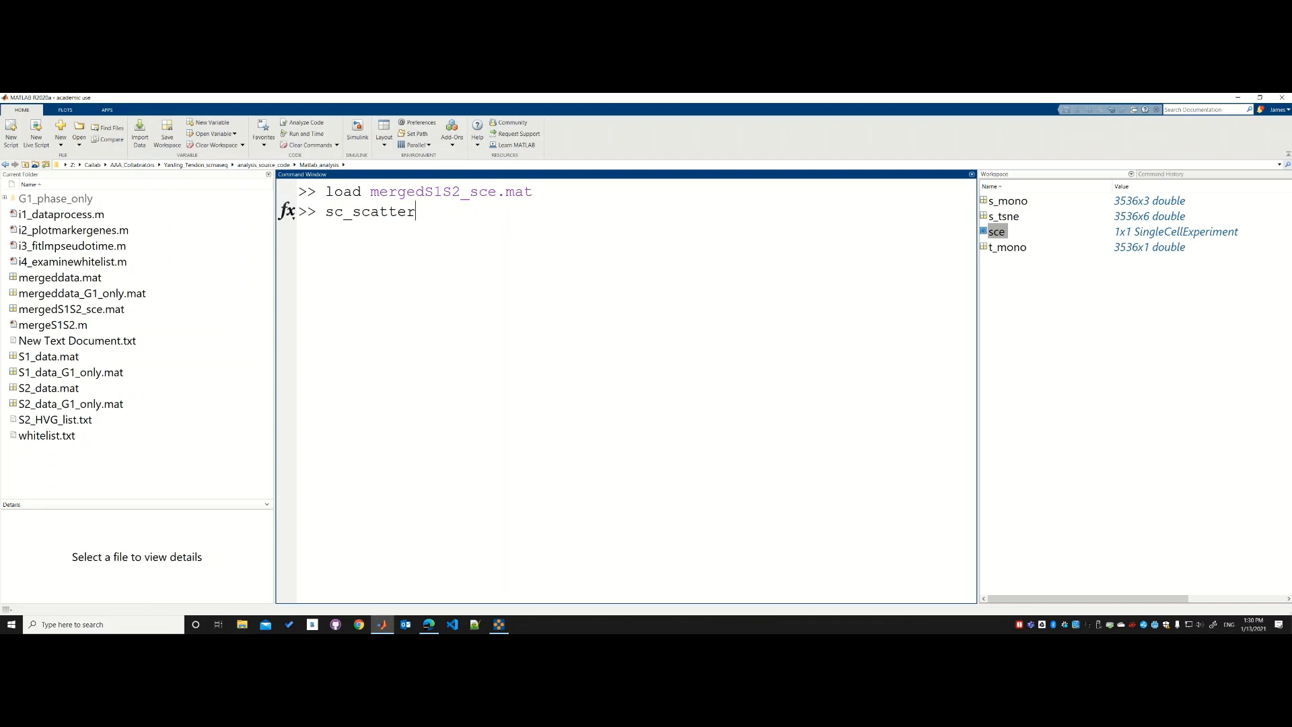
type("_sce(sce)")
key("Return")
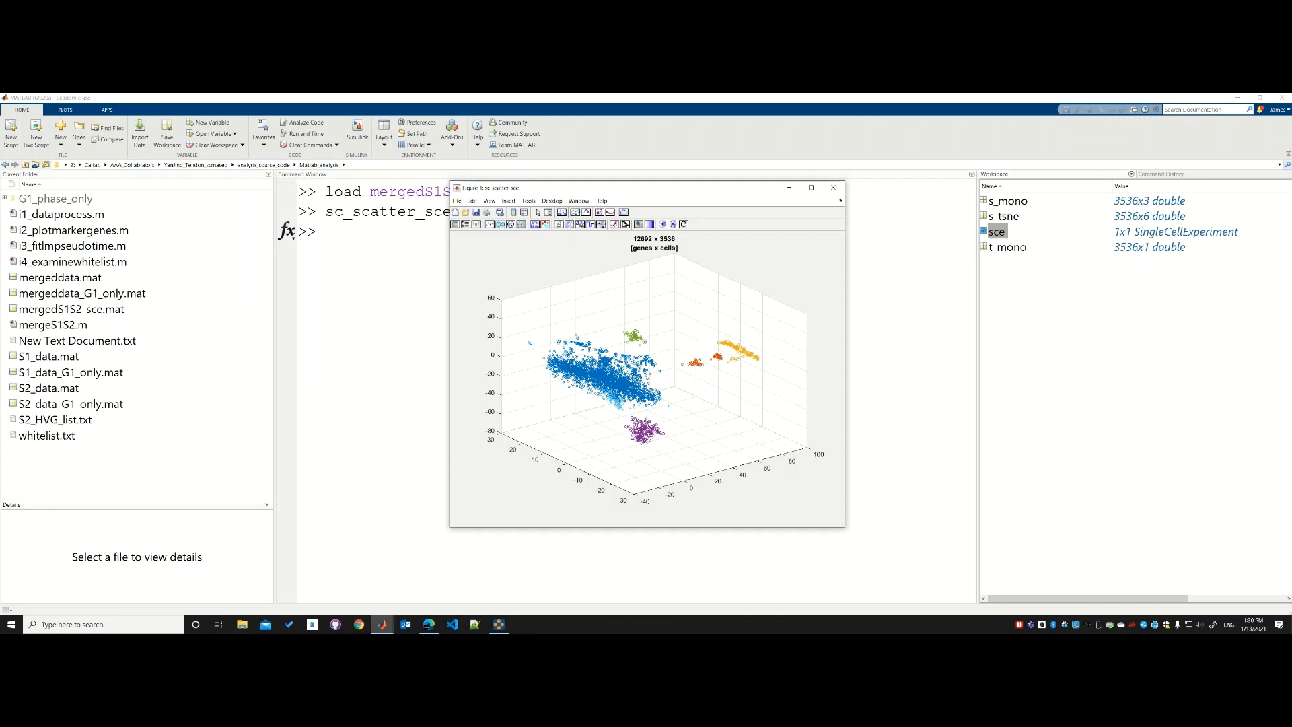
left_click_drag(639, 188, 613, 170)
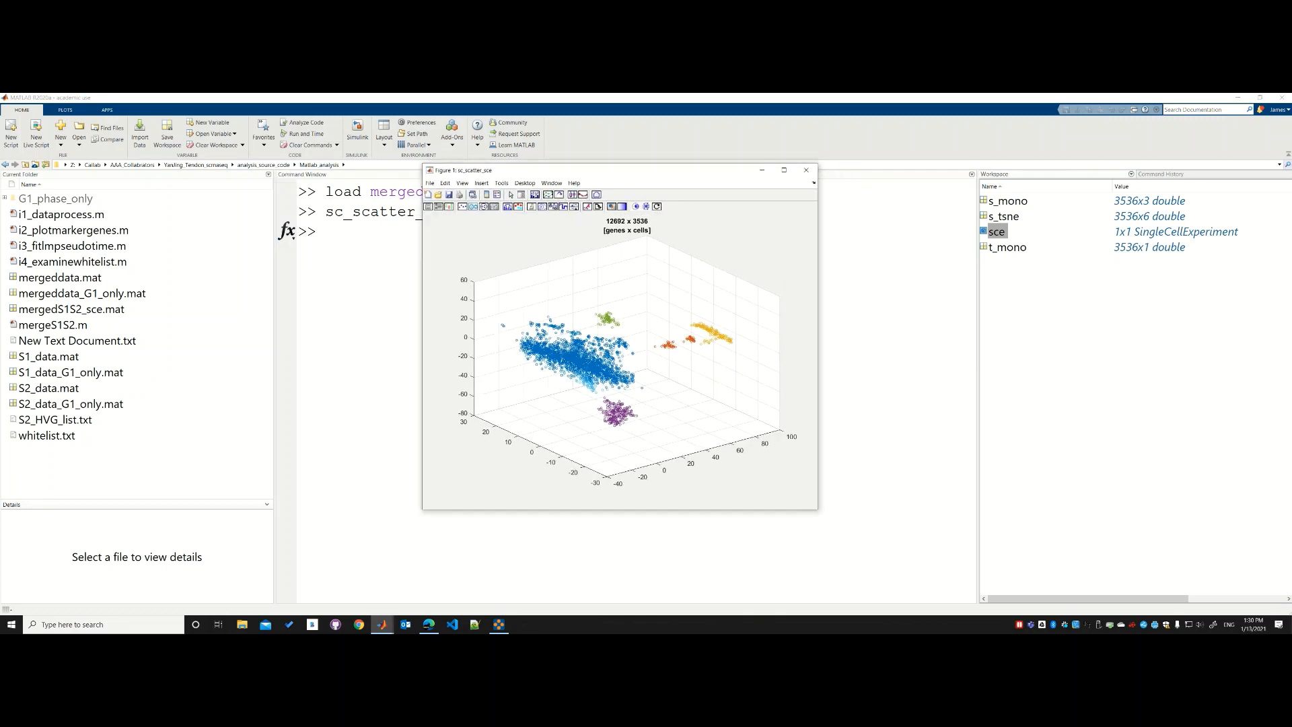
left_click_drag(818, 509, 902, 566)
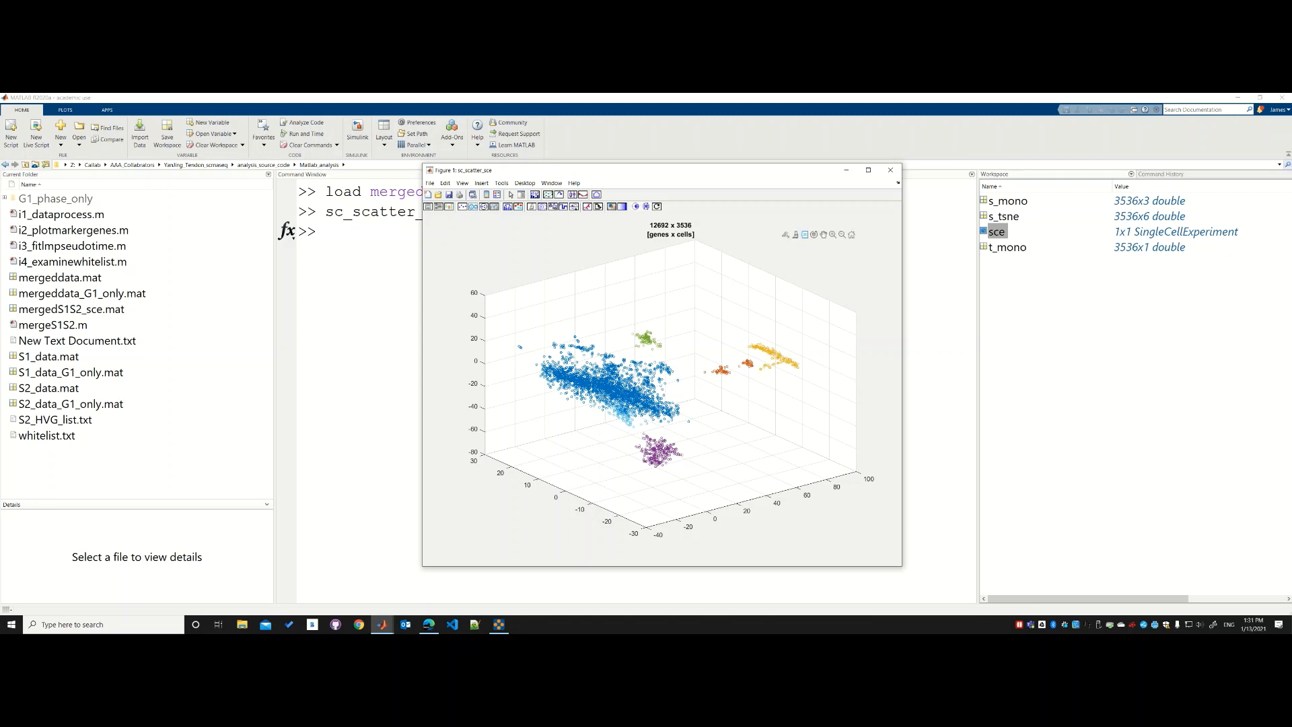
Step: Plot the expression of gene Msrb3 across the cells, inspect its linked 3D views and close that figure
left_click(814, 235)
left_click_drag(720, 377, 597, 378)
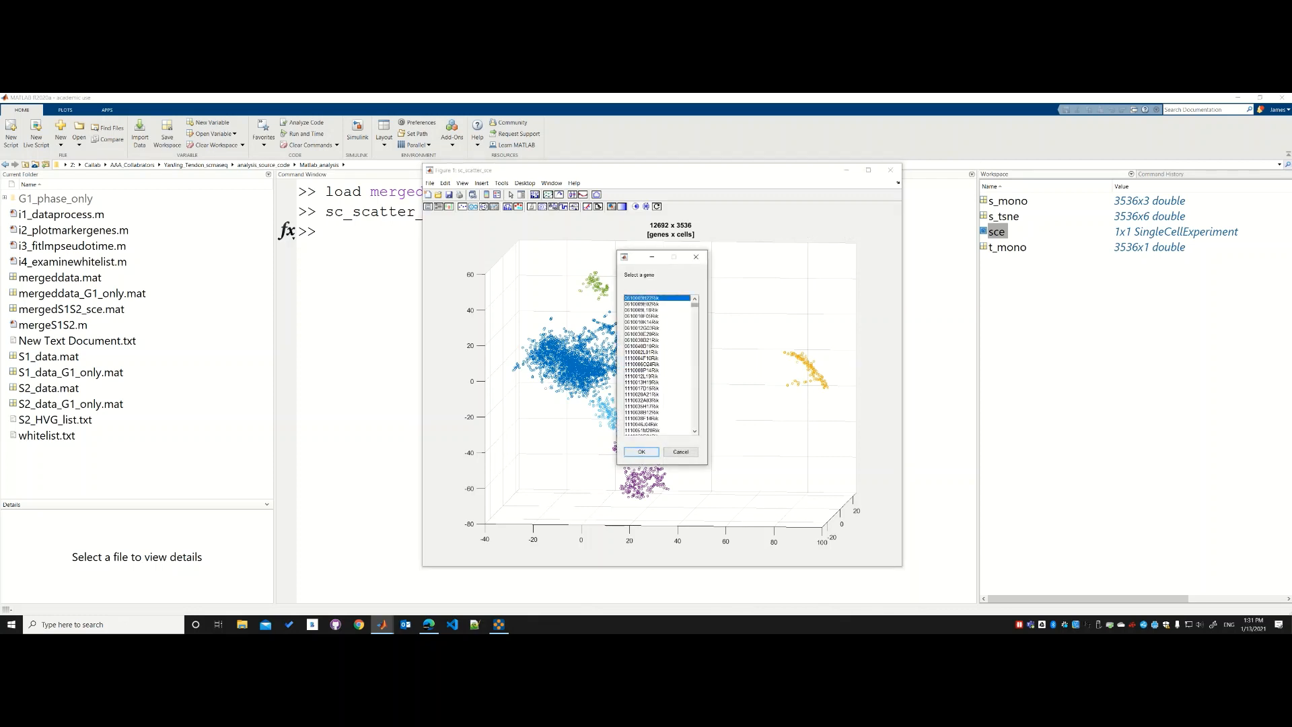
left_click_drag(694, 305, 695, 370)
left_click(646, 389)
key("Return")
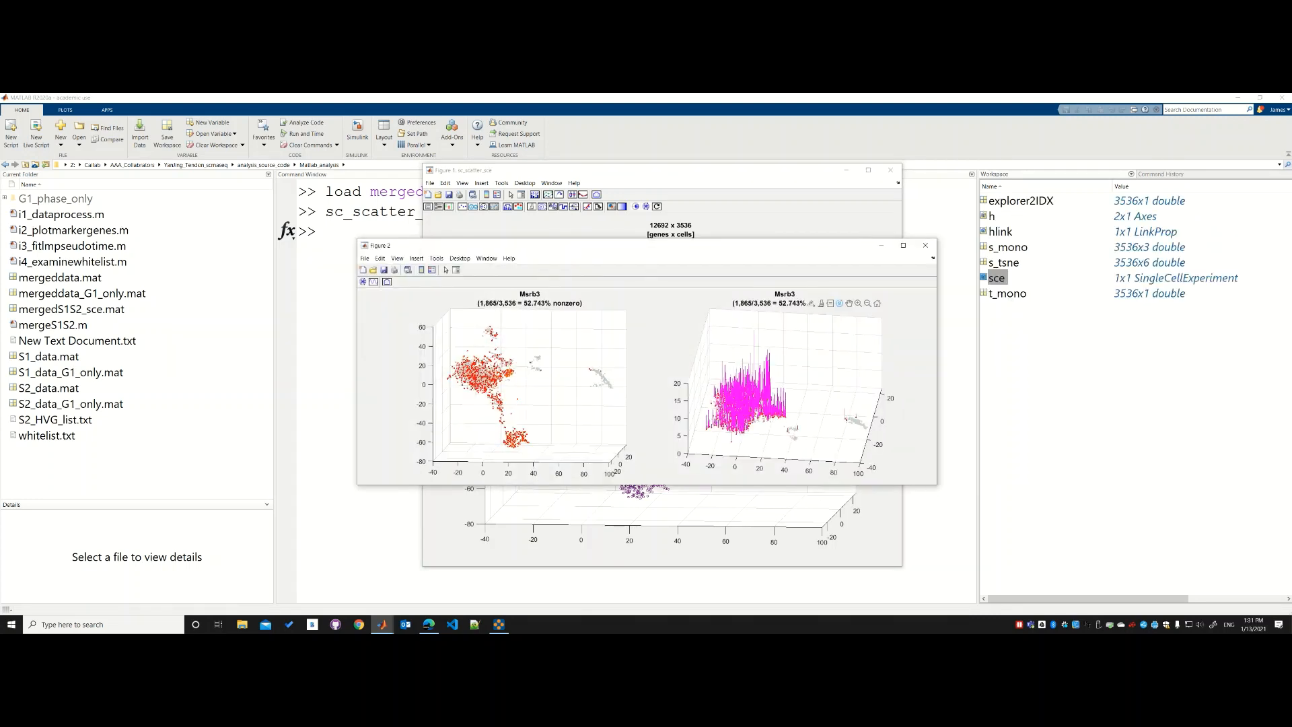
mouse_move(539, 397)
left_mouse_down()
mouse_move(521, 377)
mouse_move(490, 397)
mouse_move(515, 396)
mouse_move(519, 409)
left_mouse_up()
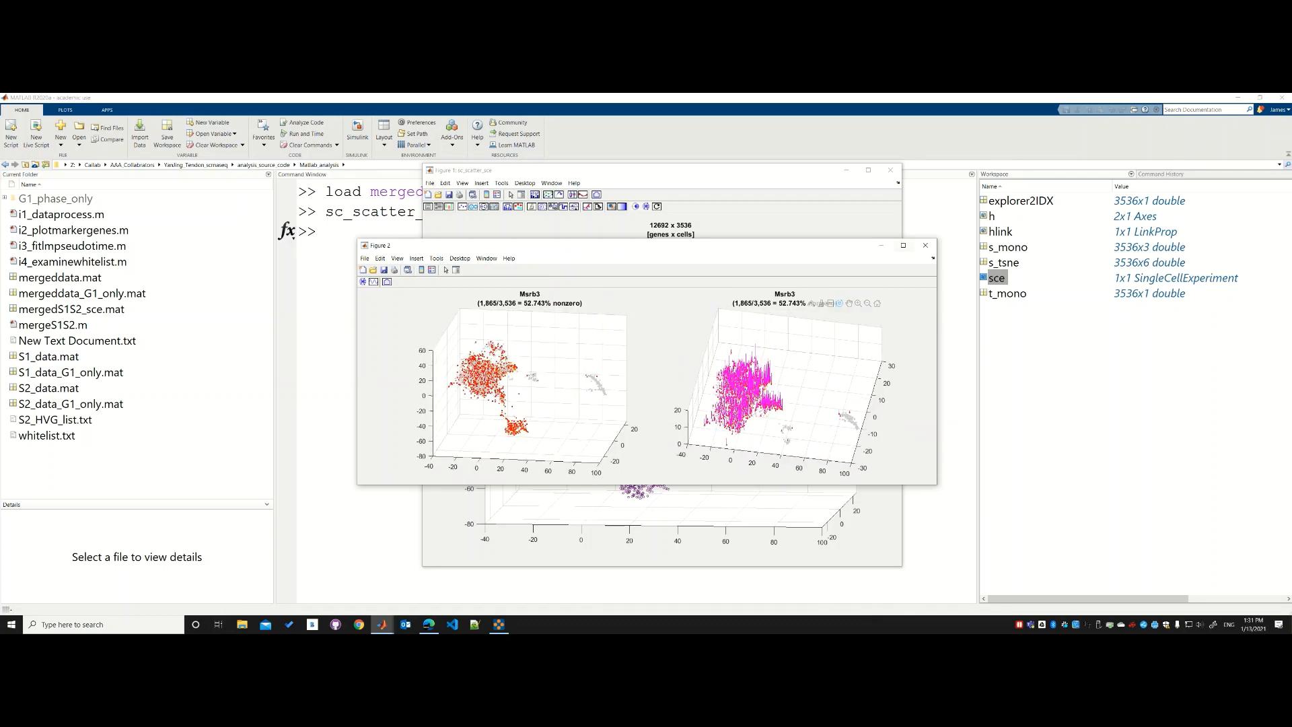
left_click(926, 245)
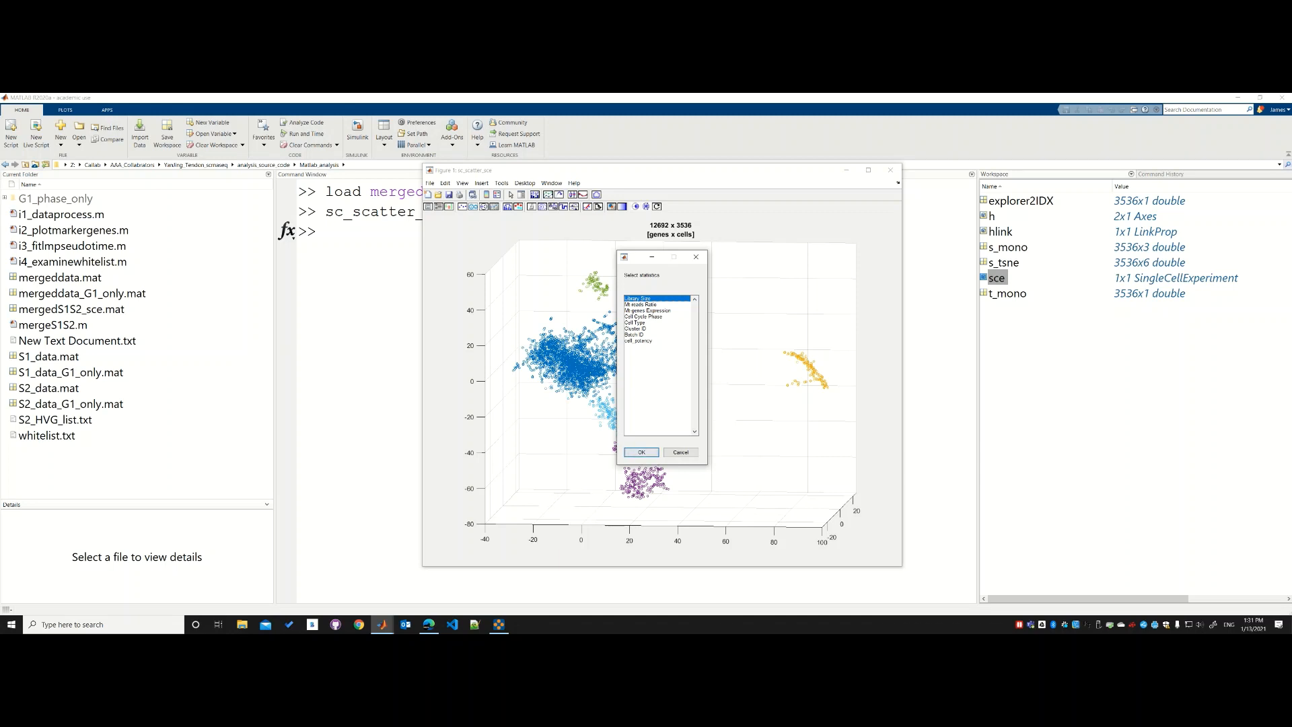
Step: Colour the plotted cells by Cluster ID and after that by Cell Cycle Phase, and inspect the phases from several angles
left_click(636, 328)
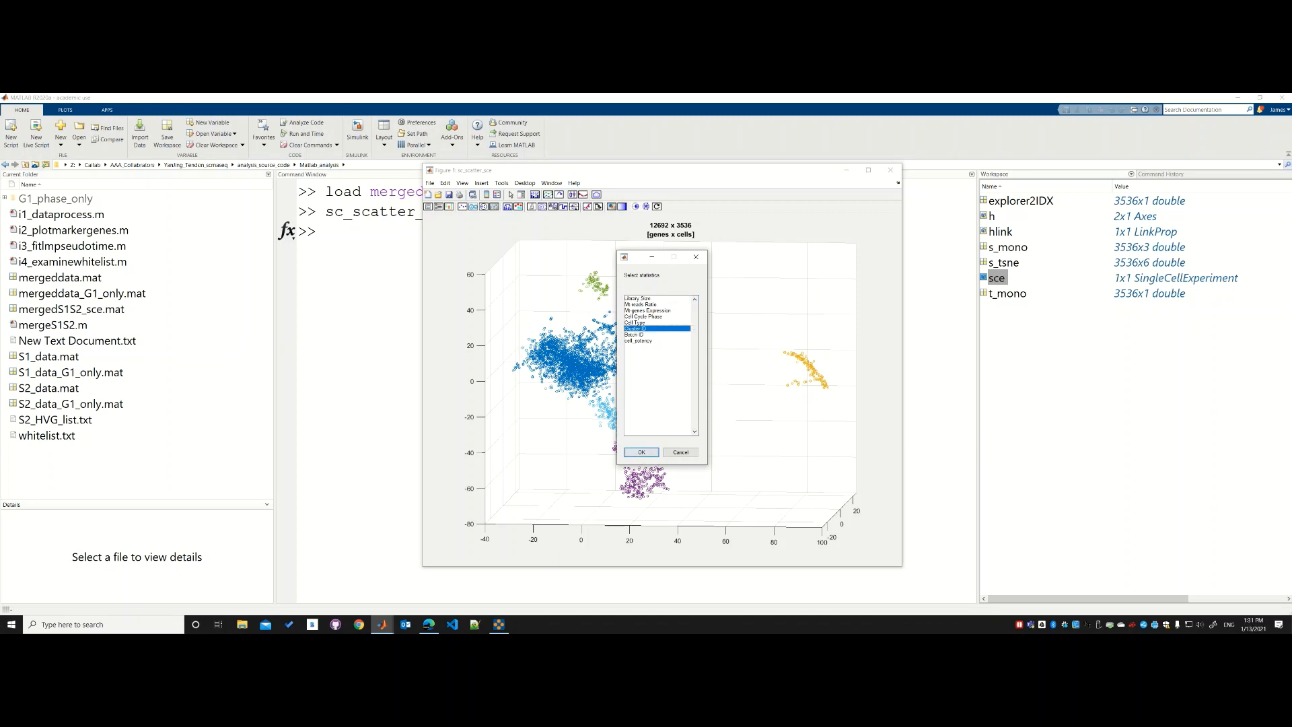
left_click(642, 452)
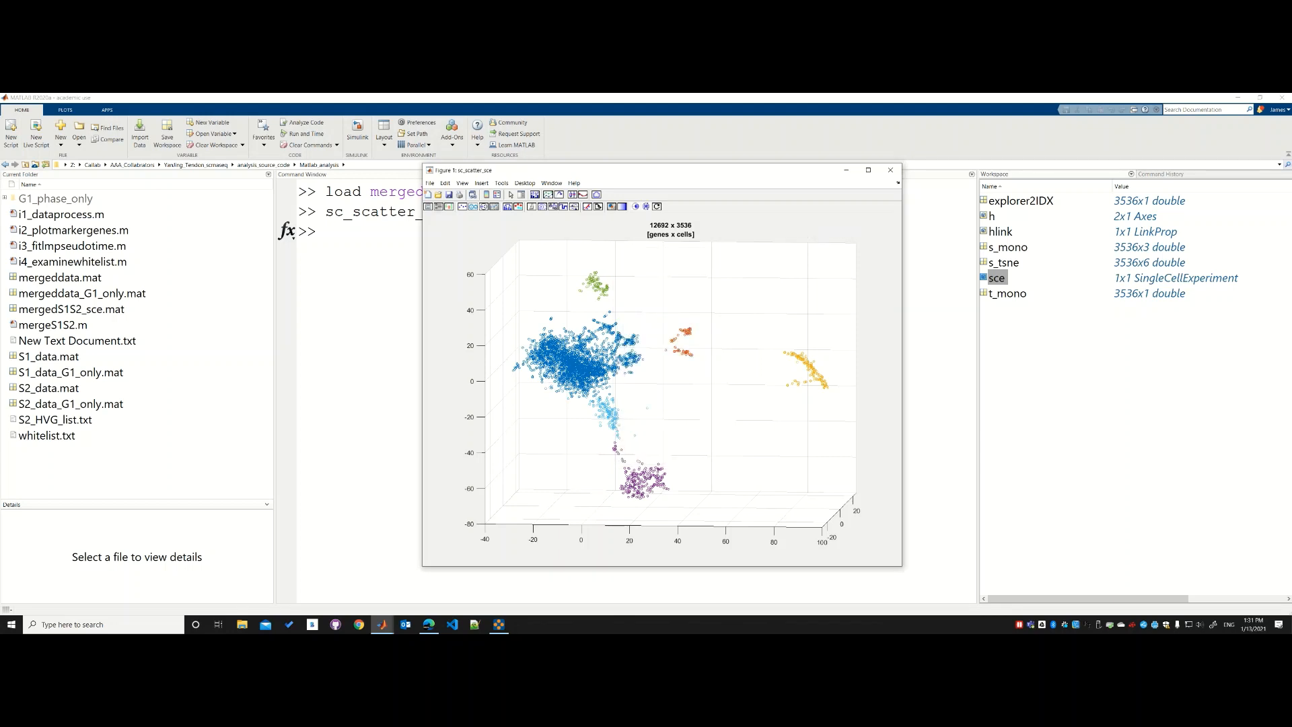
left_click(439, 206)
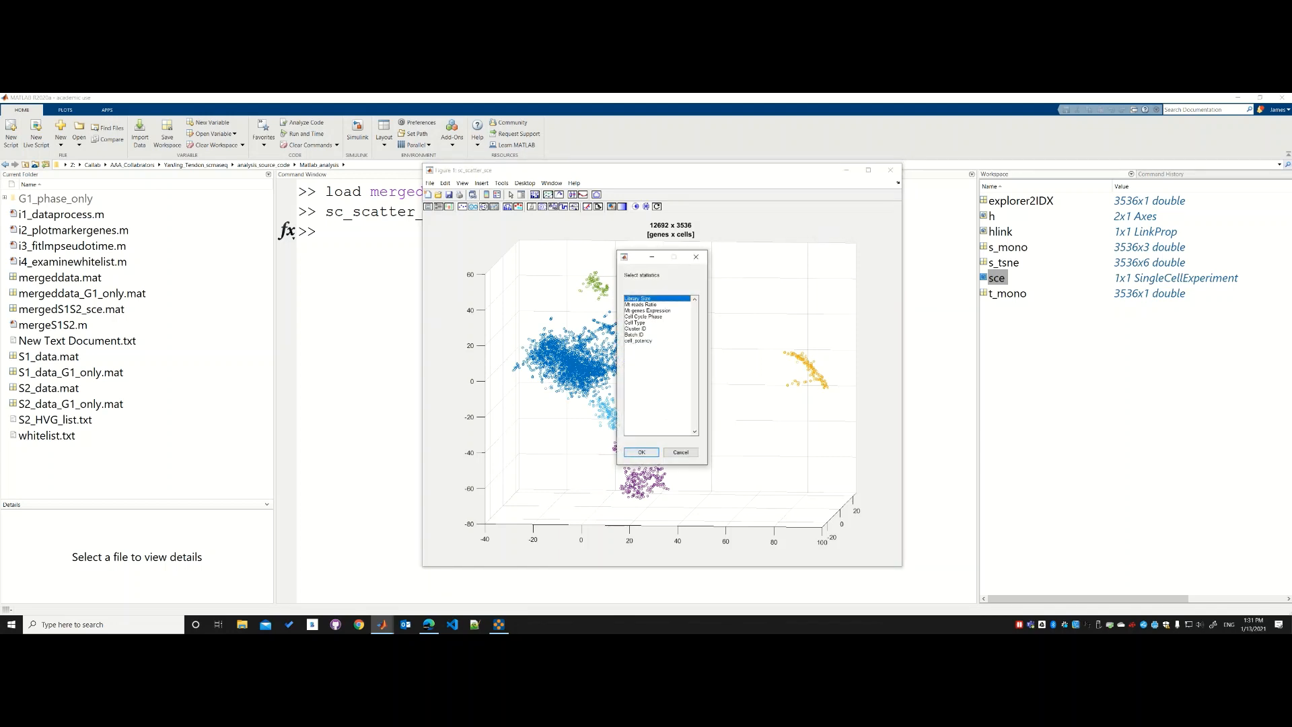
left_click(644, 316)
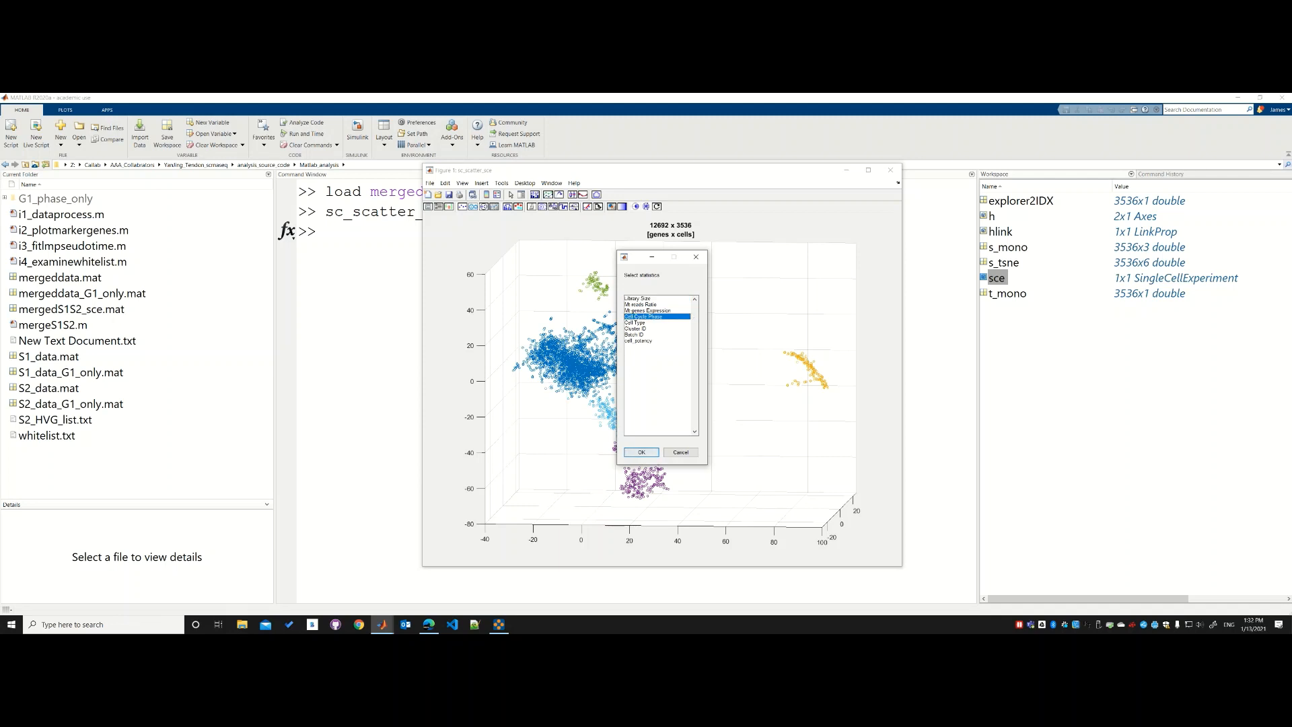
left_click(641, 452)
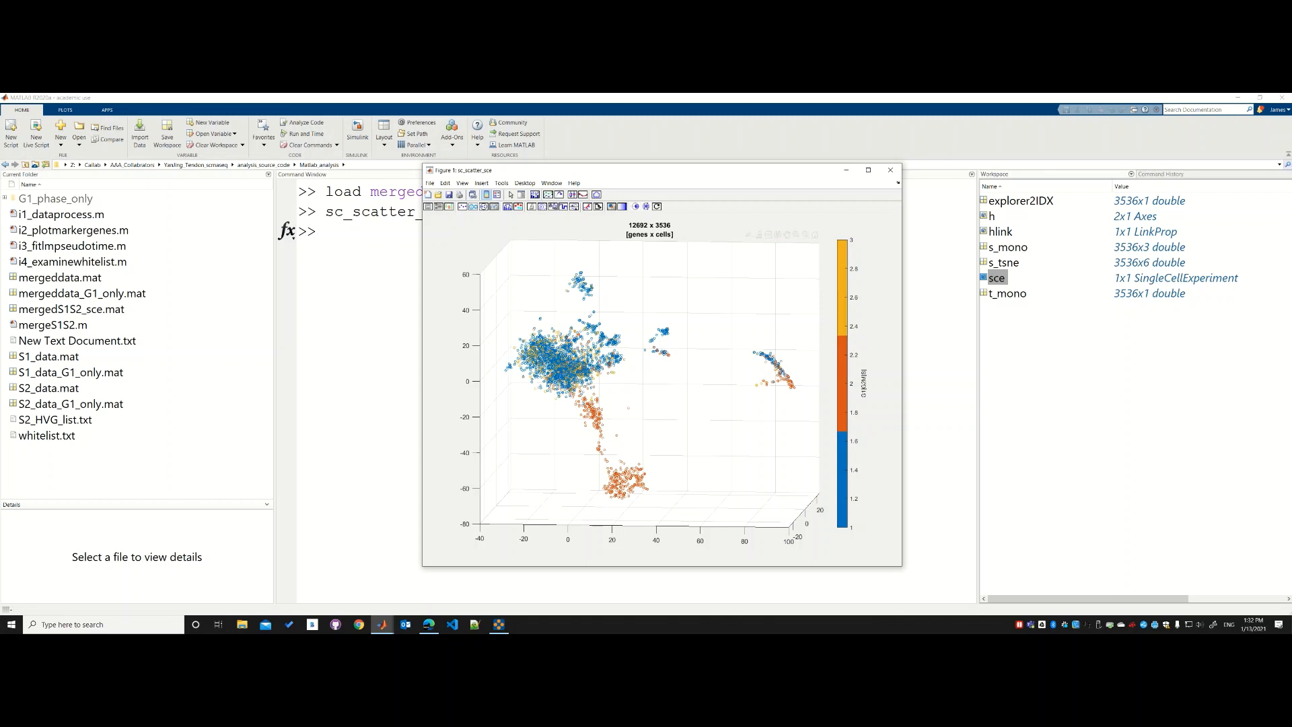
left_click_drag(659, 384, 577, 378)
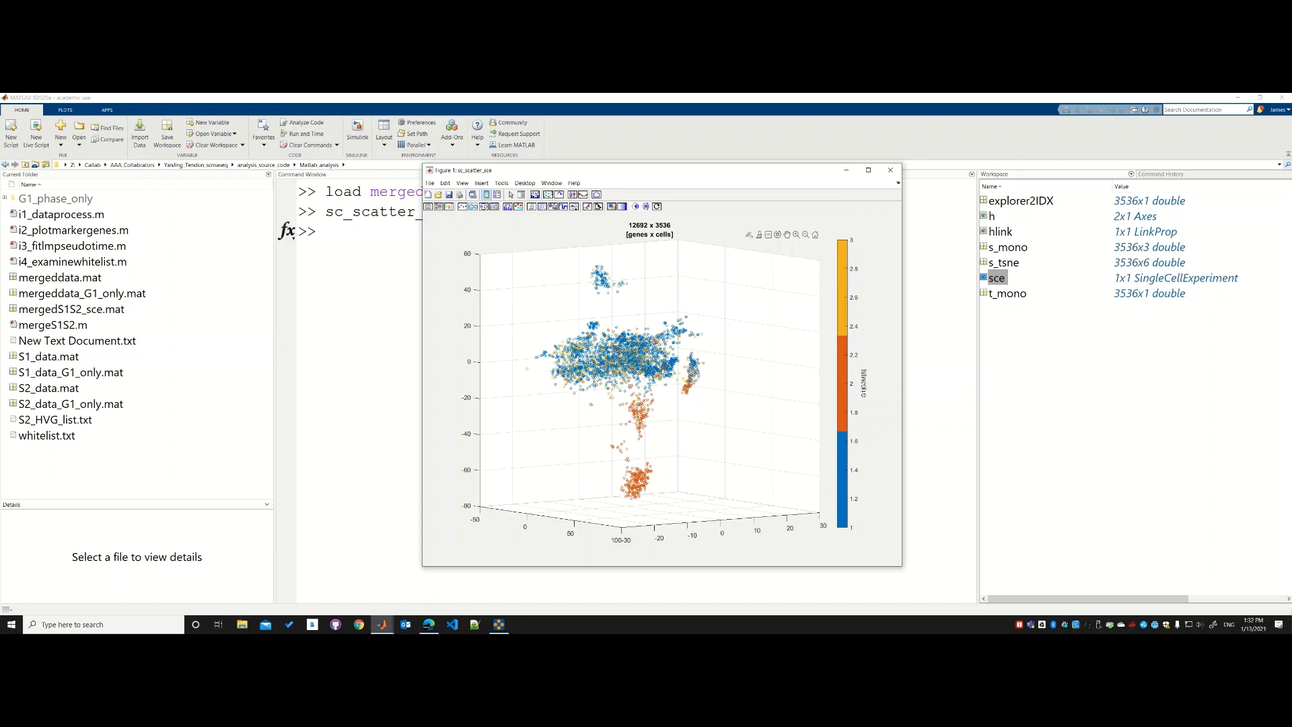
left_click_drag(646, 367, 589, 401)
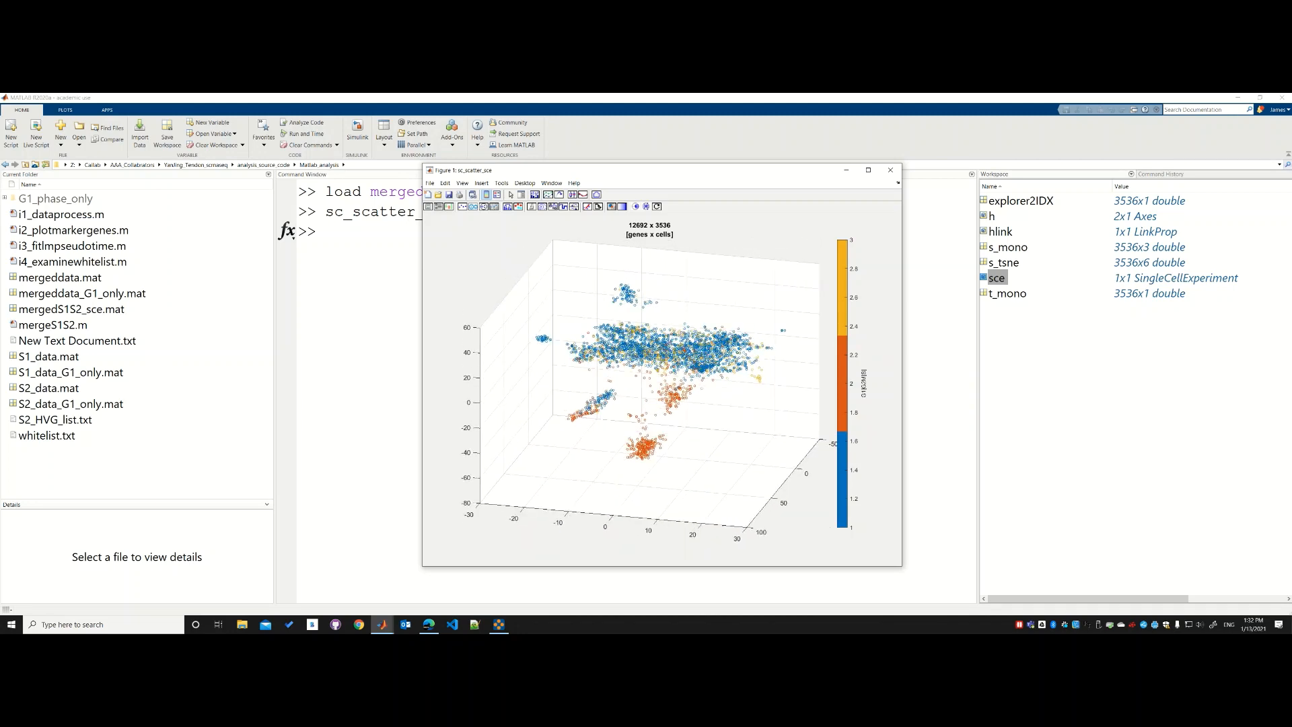
Step: Colour the plotted cells by Batch ID and inspect how the batches overlap in 3D
left_click(439, 207)
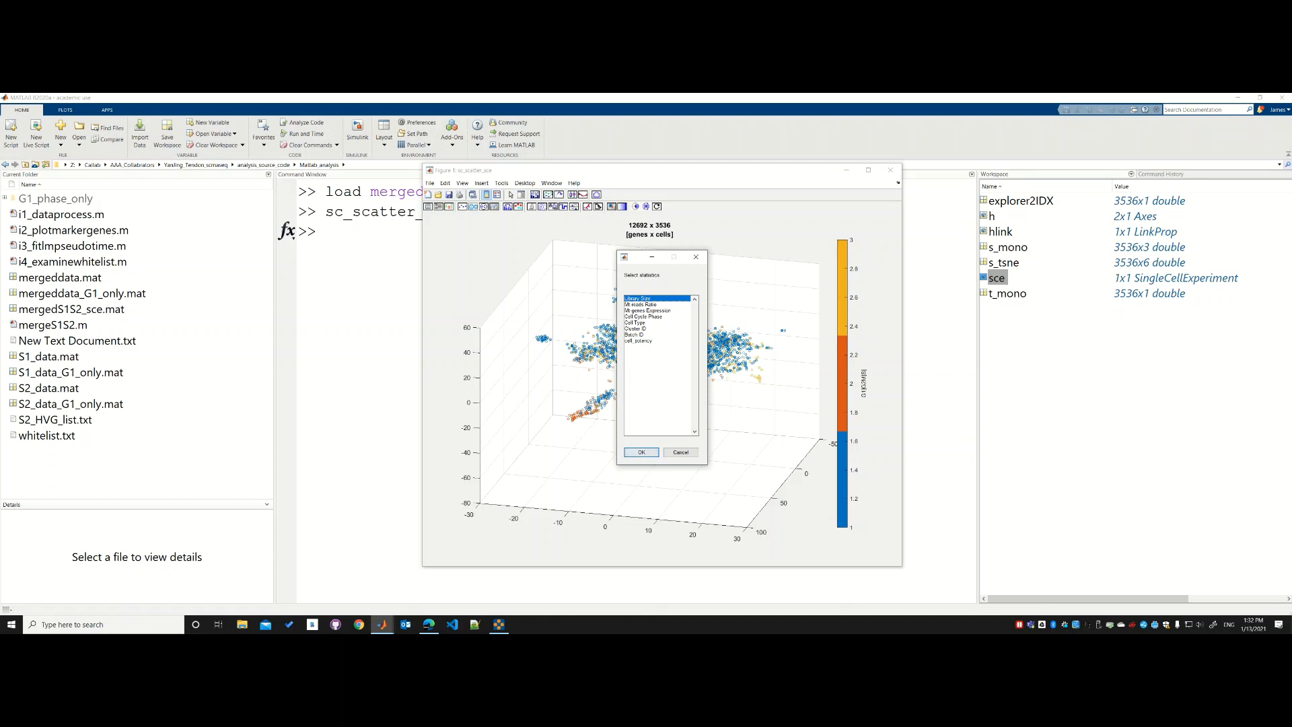
left_click(634, 335)
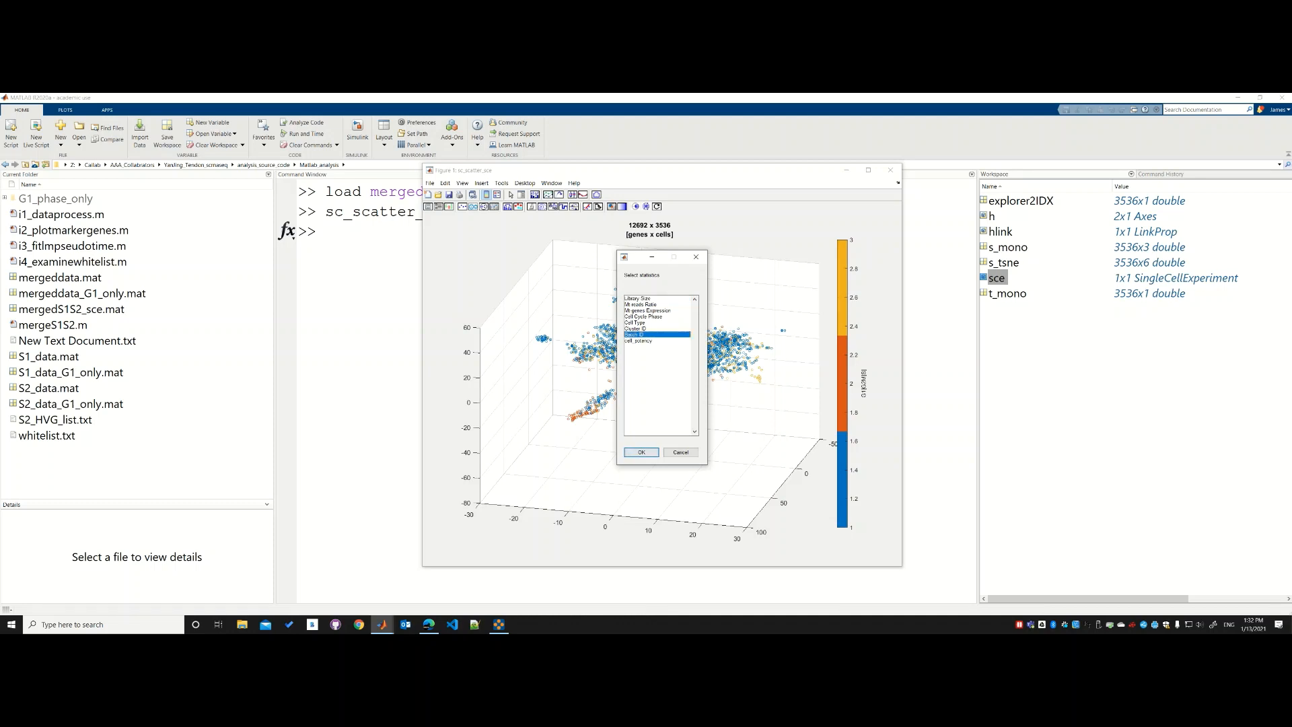
left_click(642, 452)
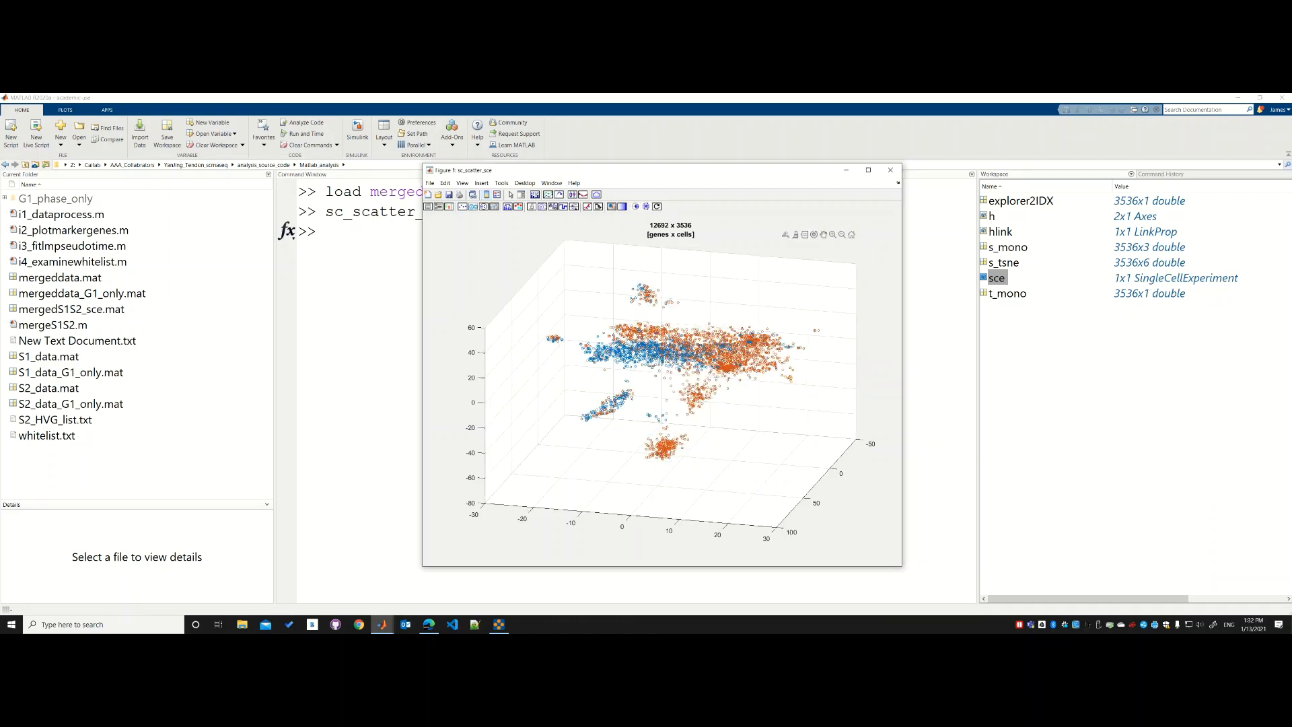
left_click_drag(720, 377, 760, 398)
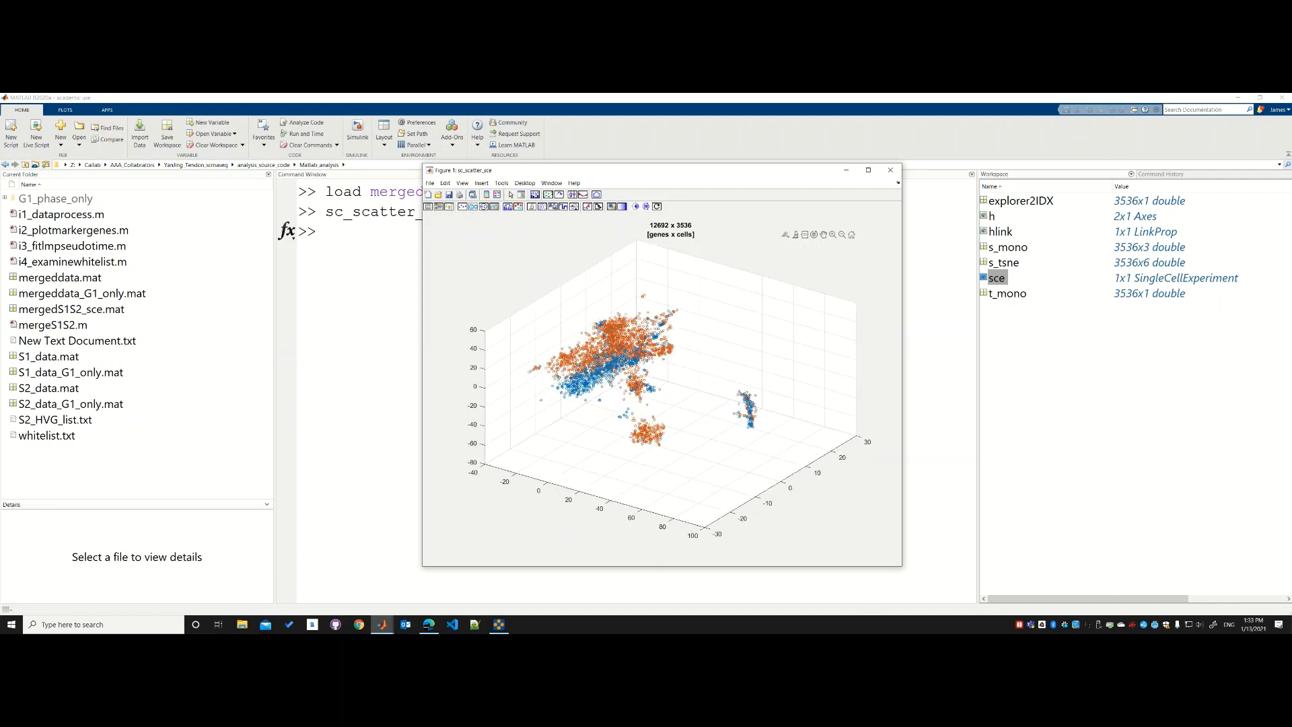
left_click_drag(714, 397, 744, 399)
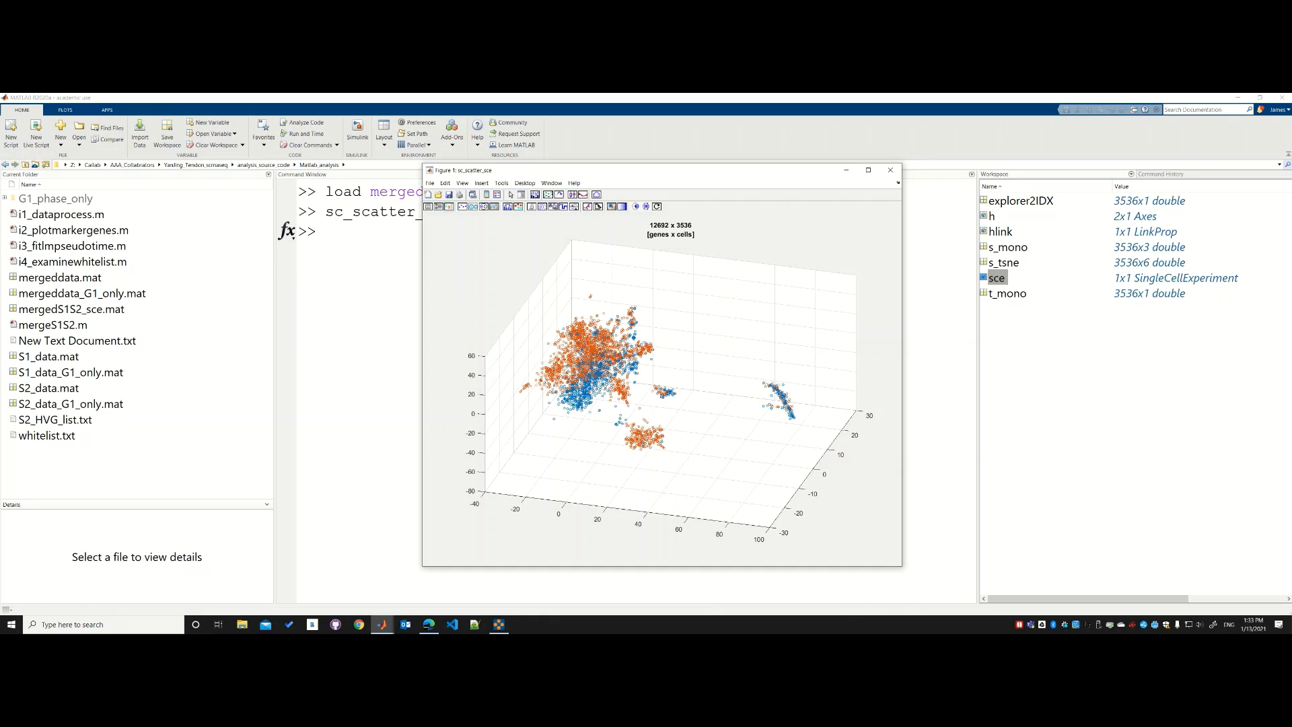
Step: Extract the second Batch ID group of cells into a separate scatter figure, compare it with the full plot and close it
left_click(449, 206)
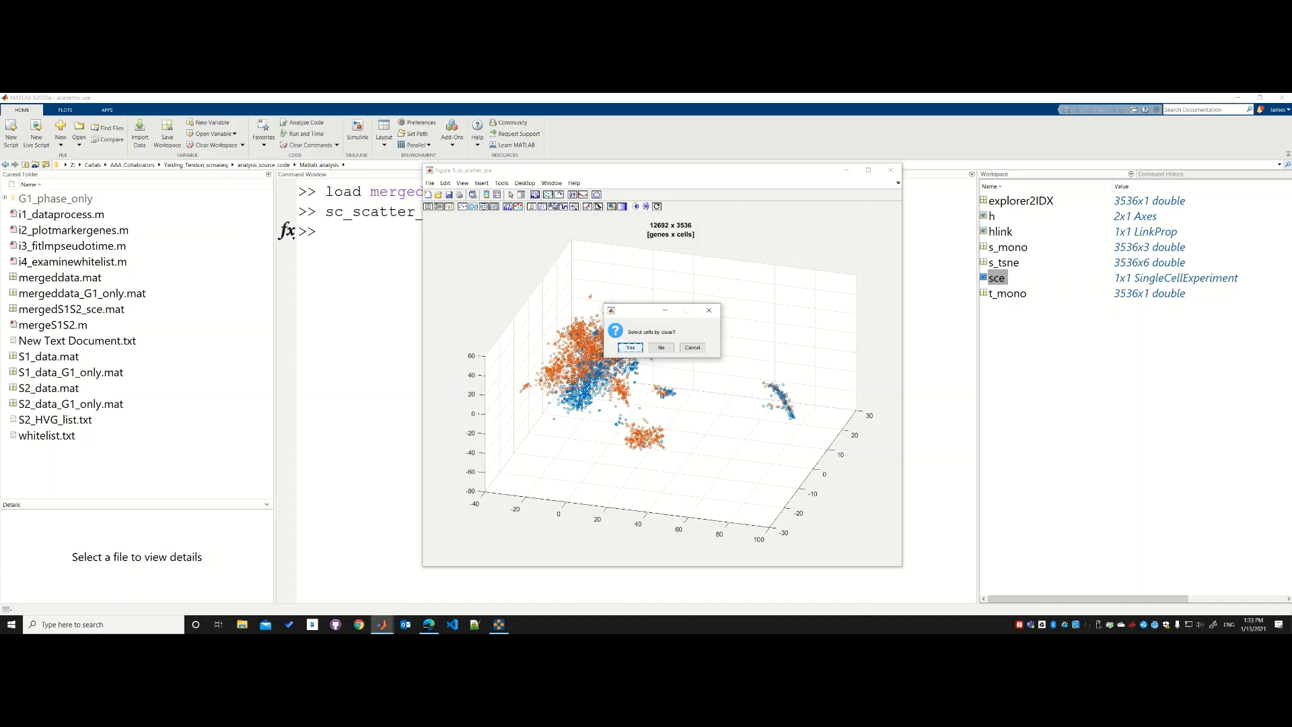
key("Return")
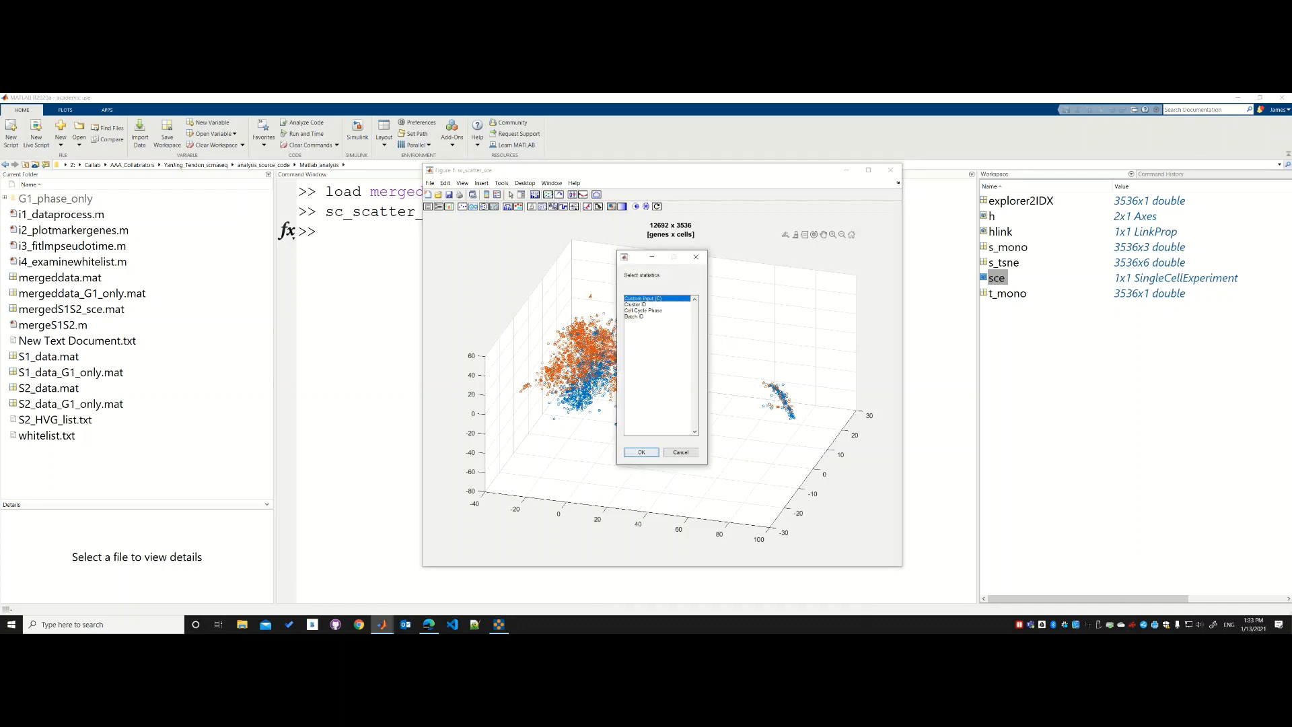
left_click(634, 317)
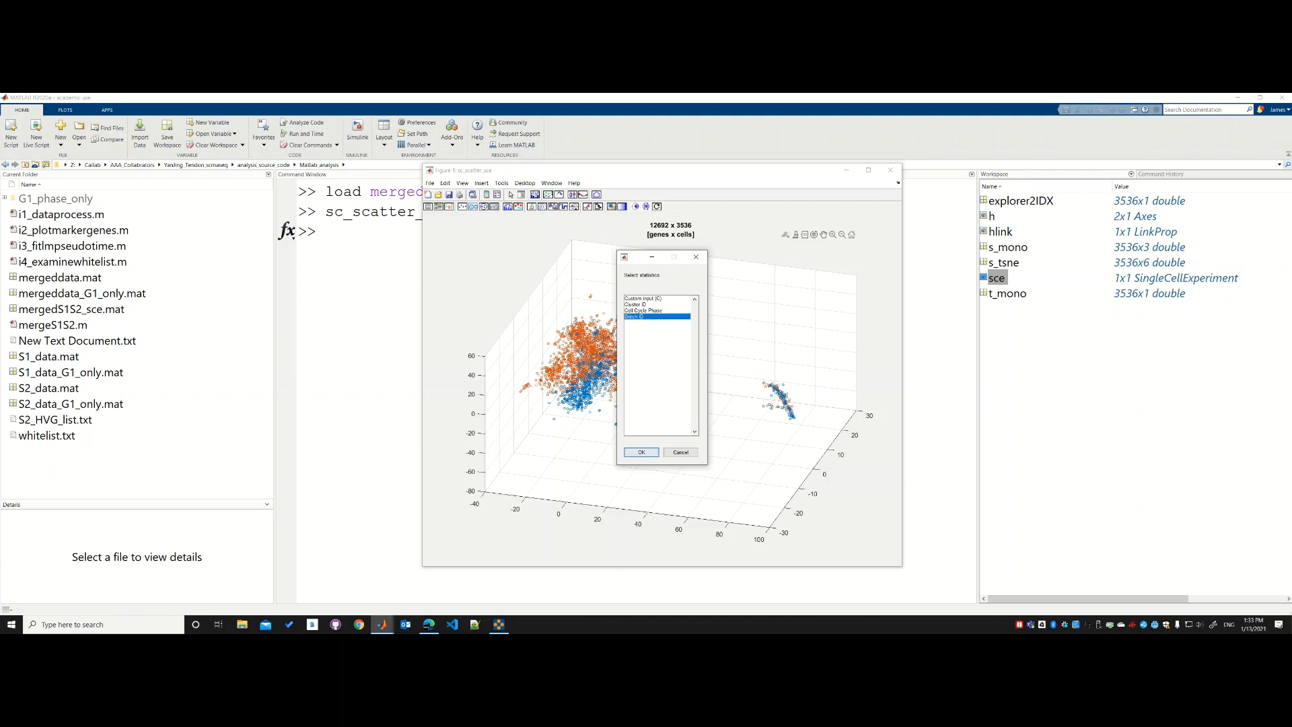
key("Return")
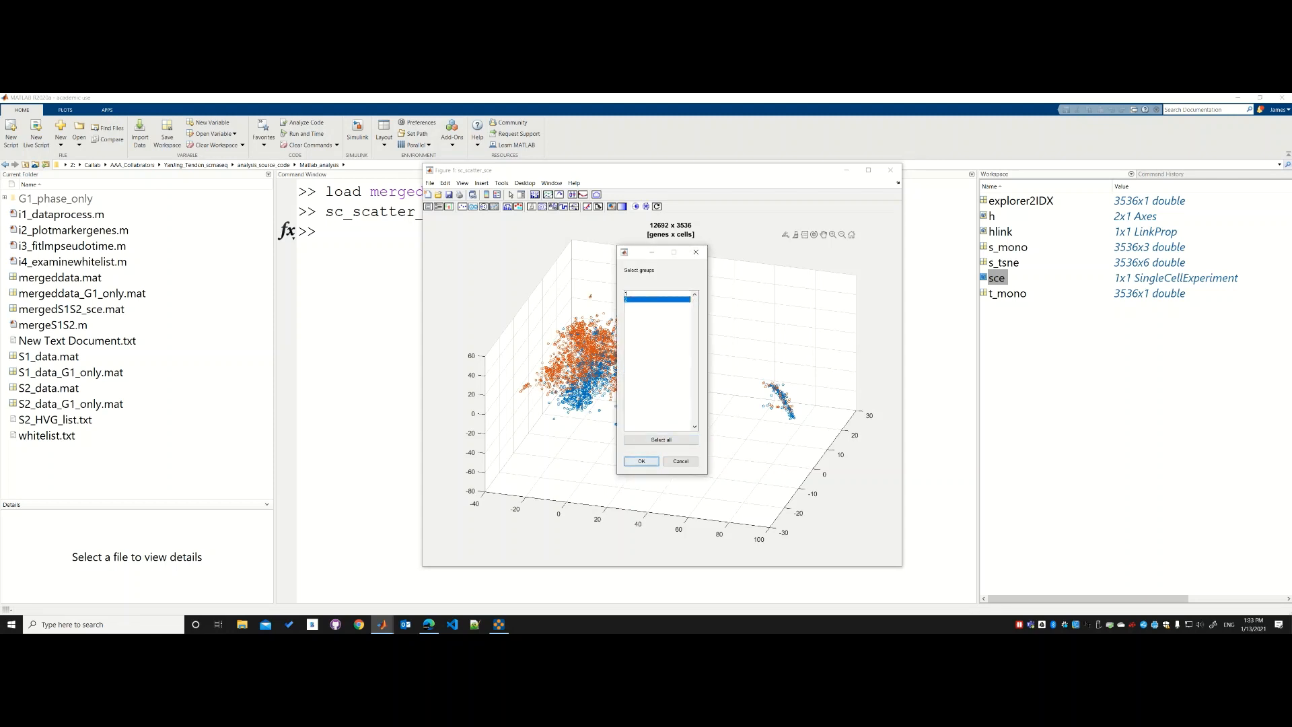
left_click(647, 299)
left_click(642, 461)
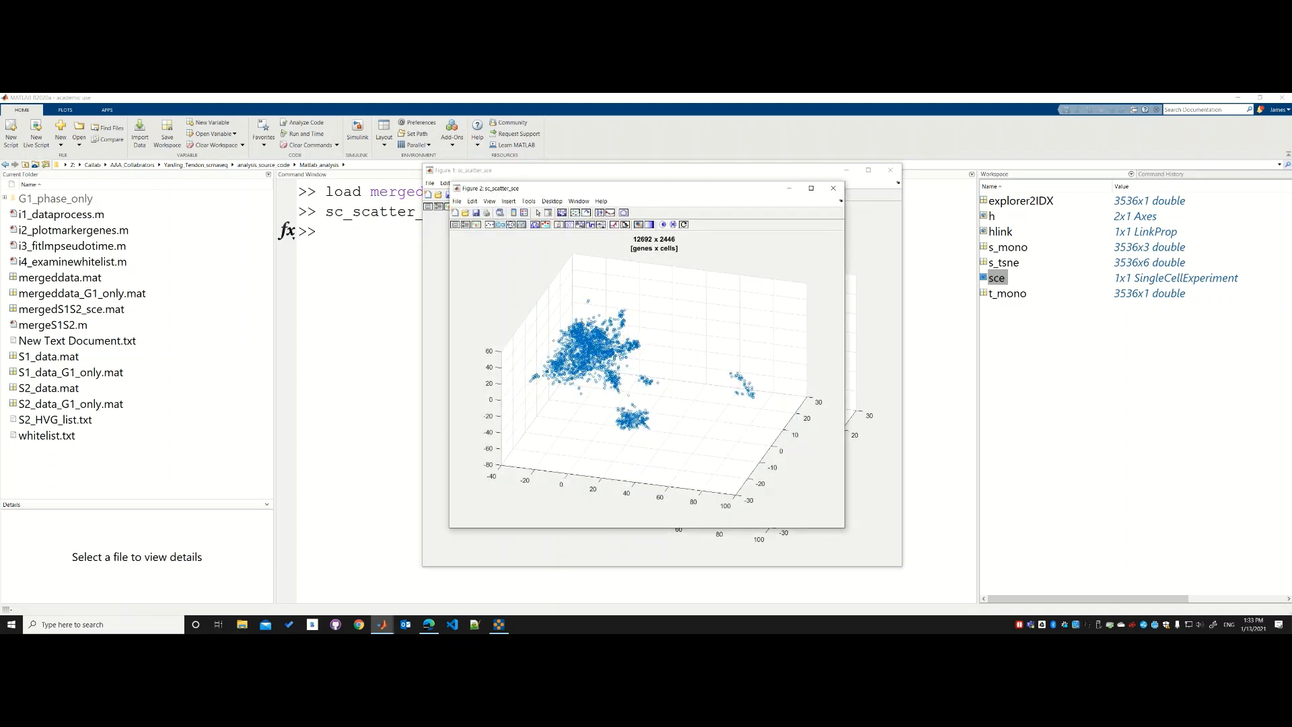
left_click_drag(632, 189, 861, 175)
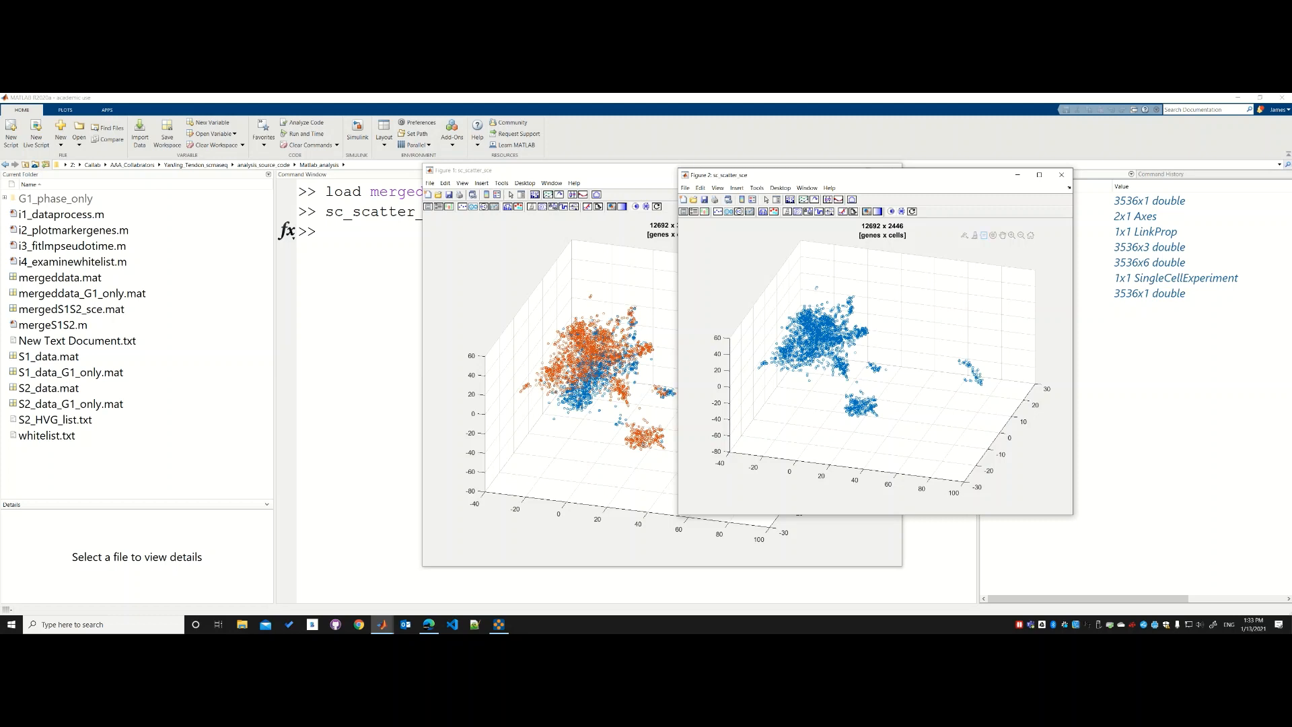
left_click(1062, 174)
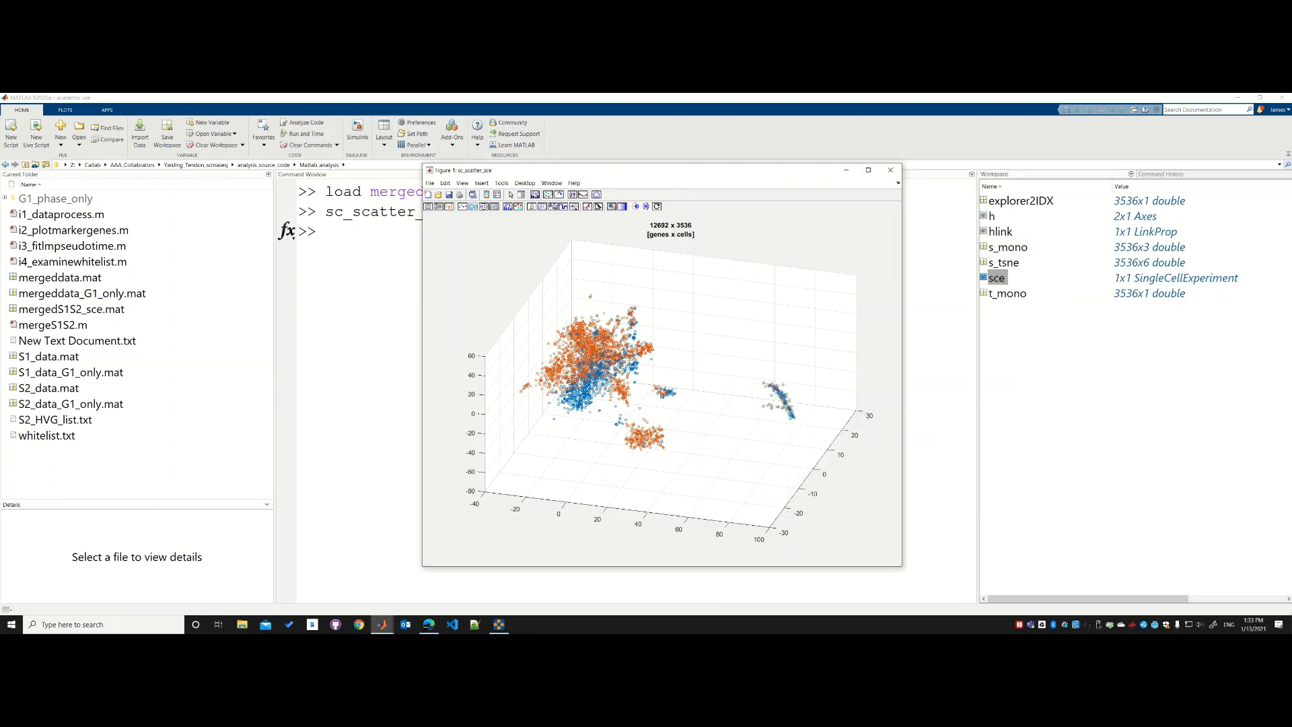
Step: Extract the G1 cells by Cell Cycle Phase into a separate scatter figure, inspect them and close that figure
left_click(449, 207)
key("Return")
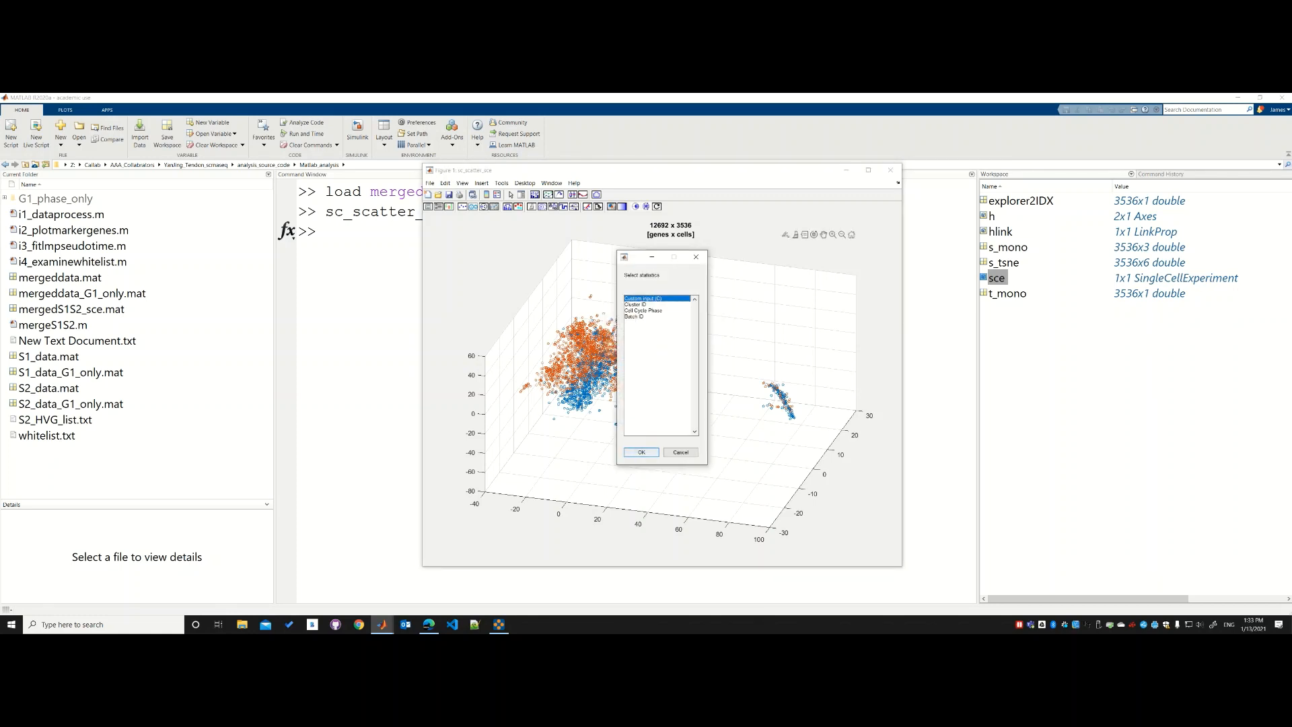
left_click(644, 311)
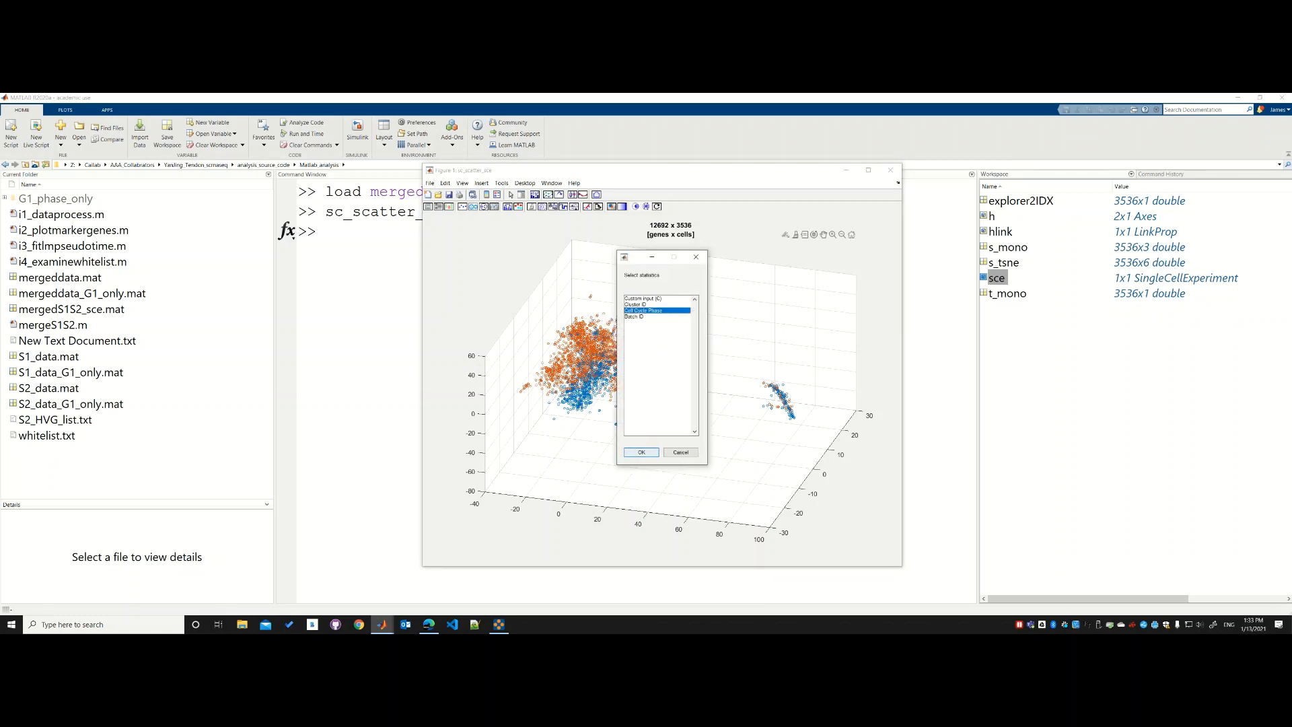
key("Return")
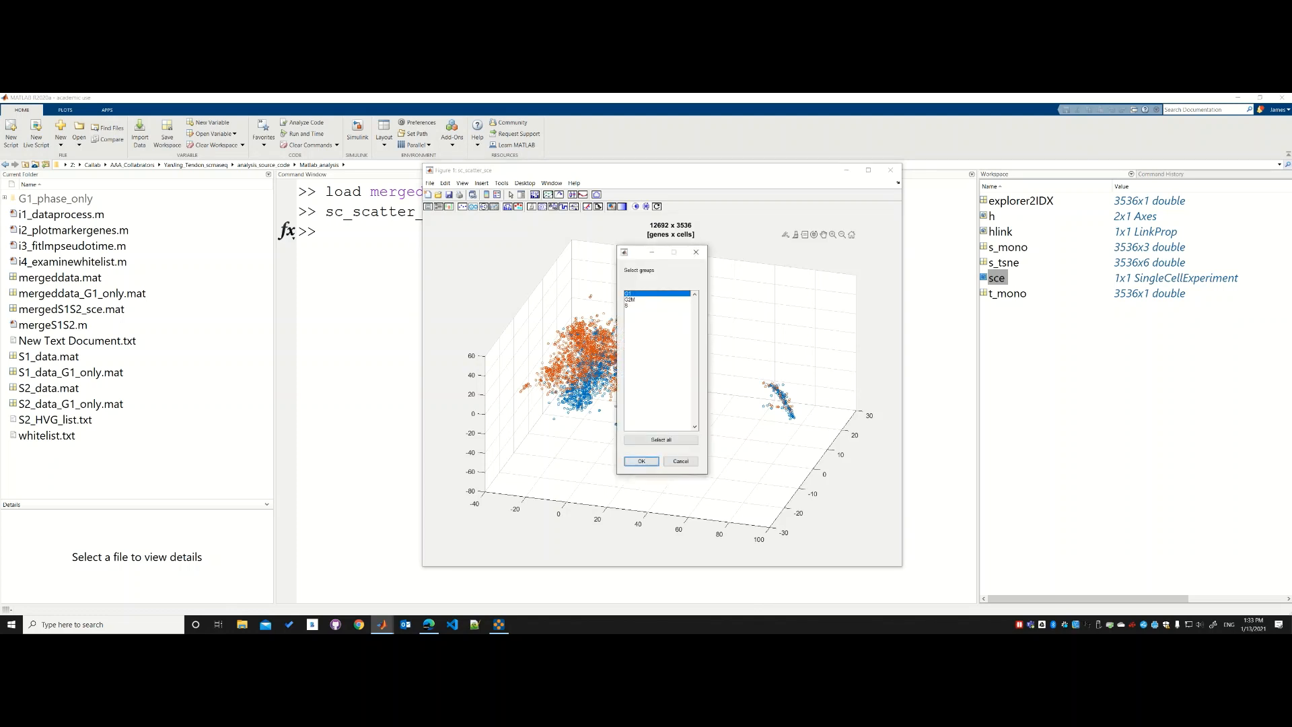
left_click(642, 461)
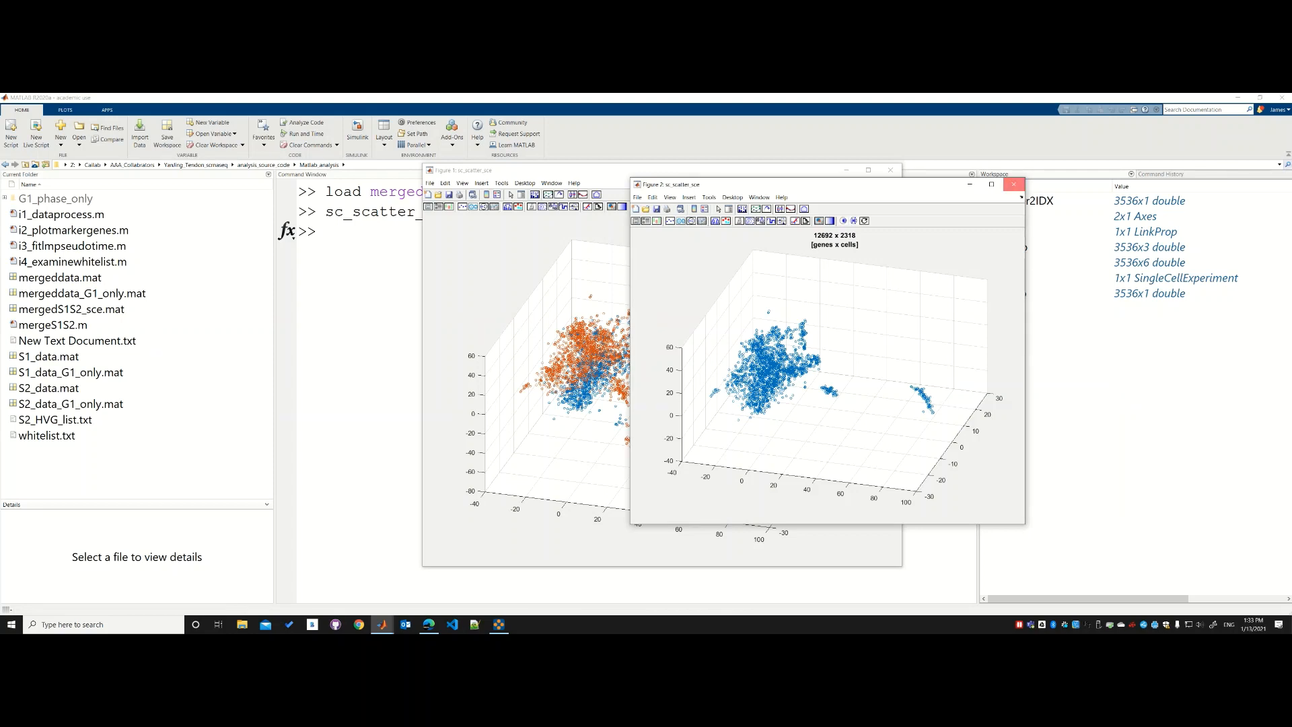
left_click(1014, 184)
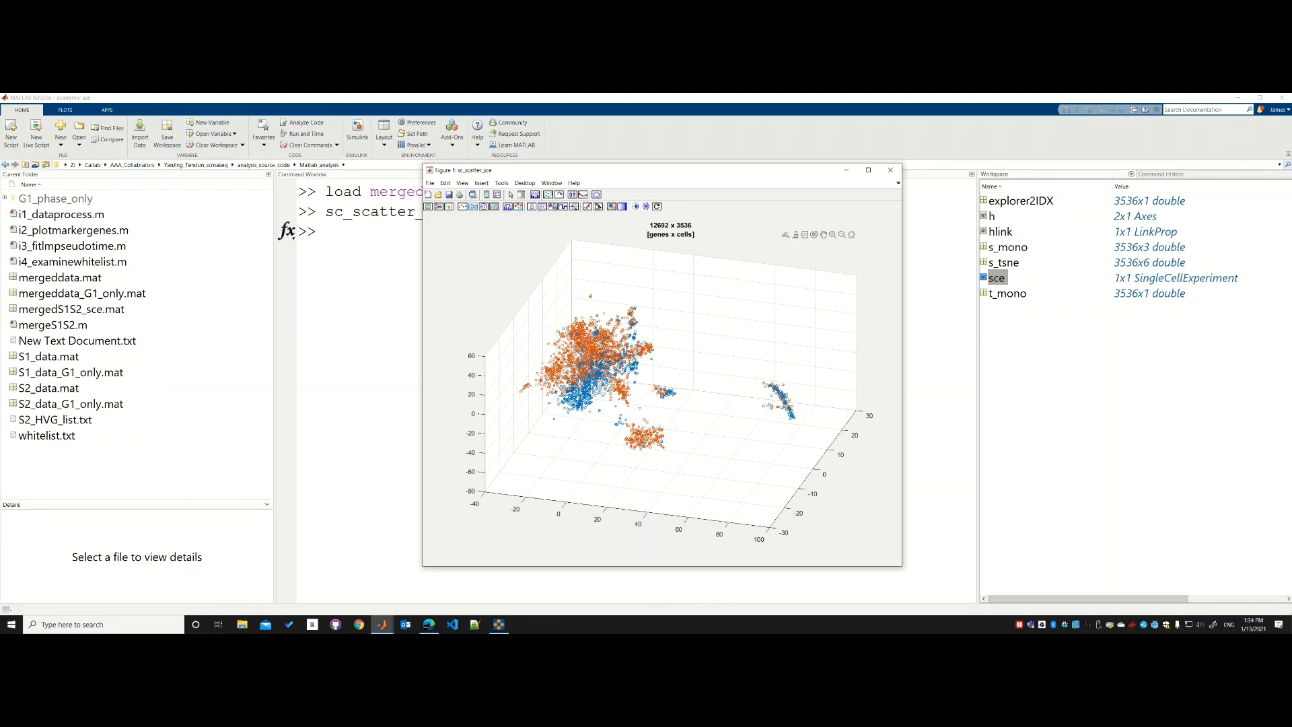
Step: Rotate the 3D plot and project the cells to 2D, trying the current view first and then the default view
left_click_drag(707, 377, 702, 348)
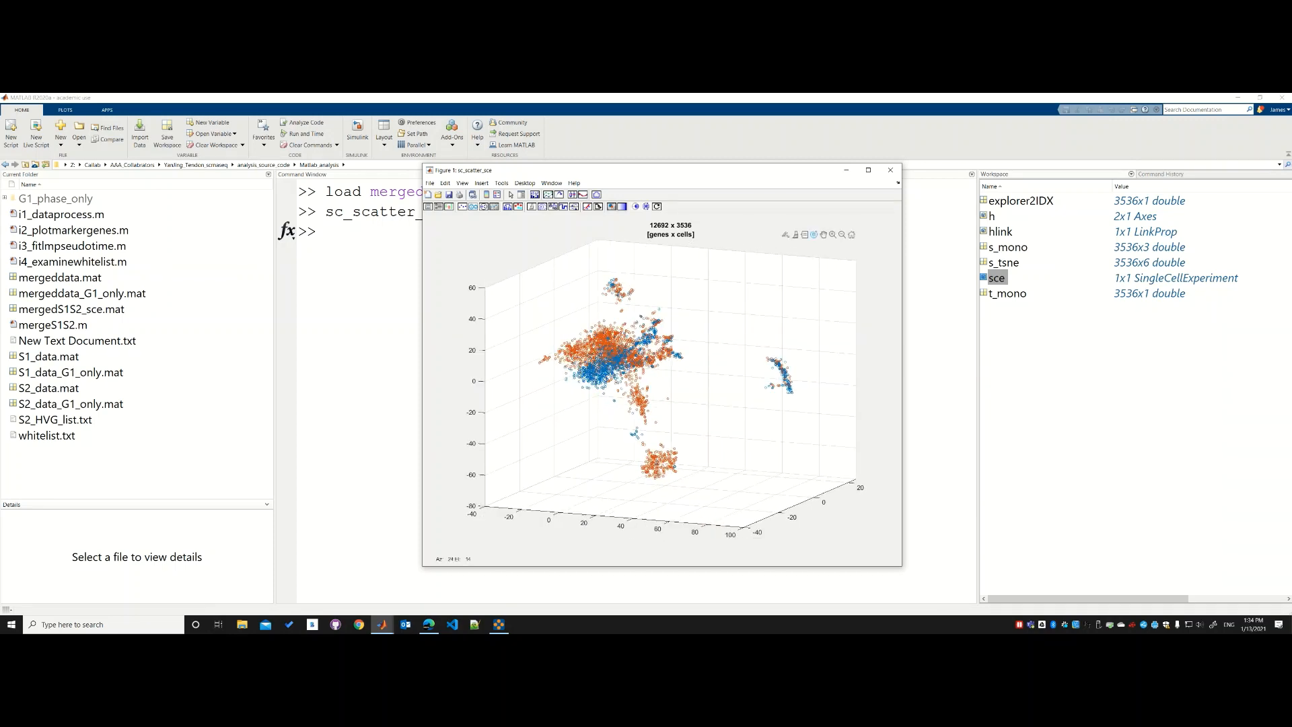
left_click(623, 207)
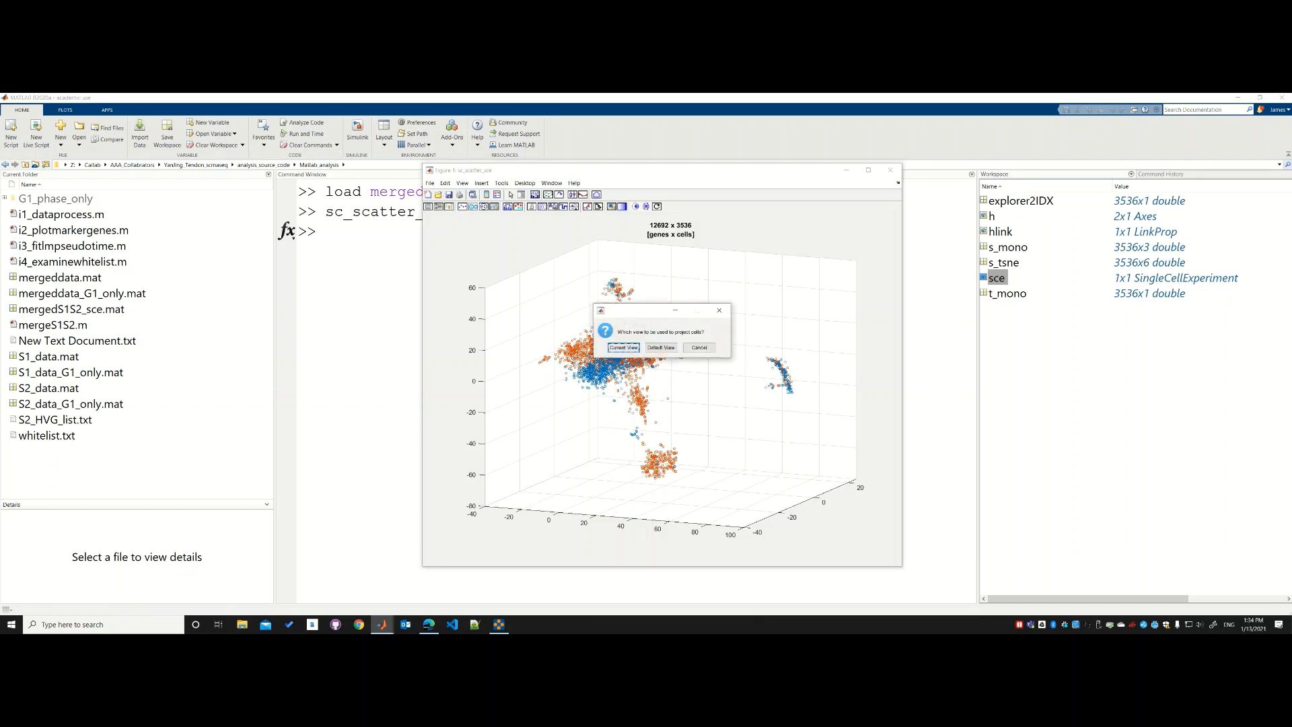
left_click(624, 348)
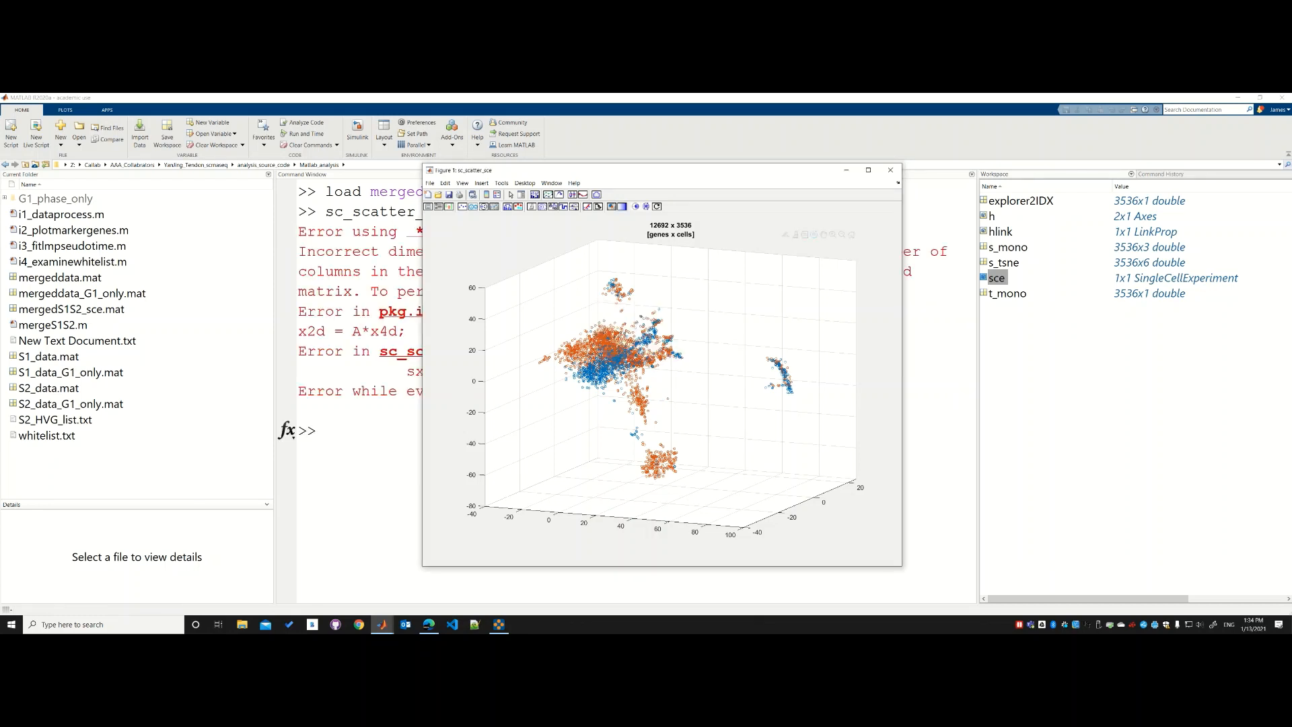
left_click(623, 207)
left_click(661, 347)
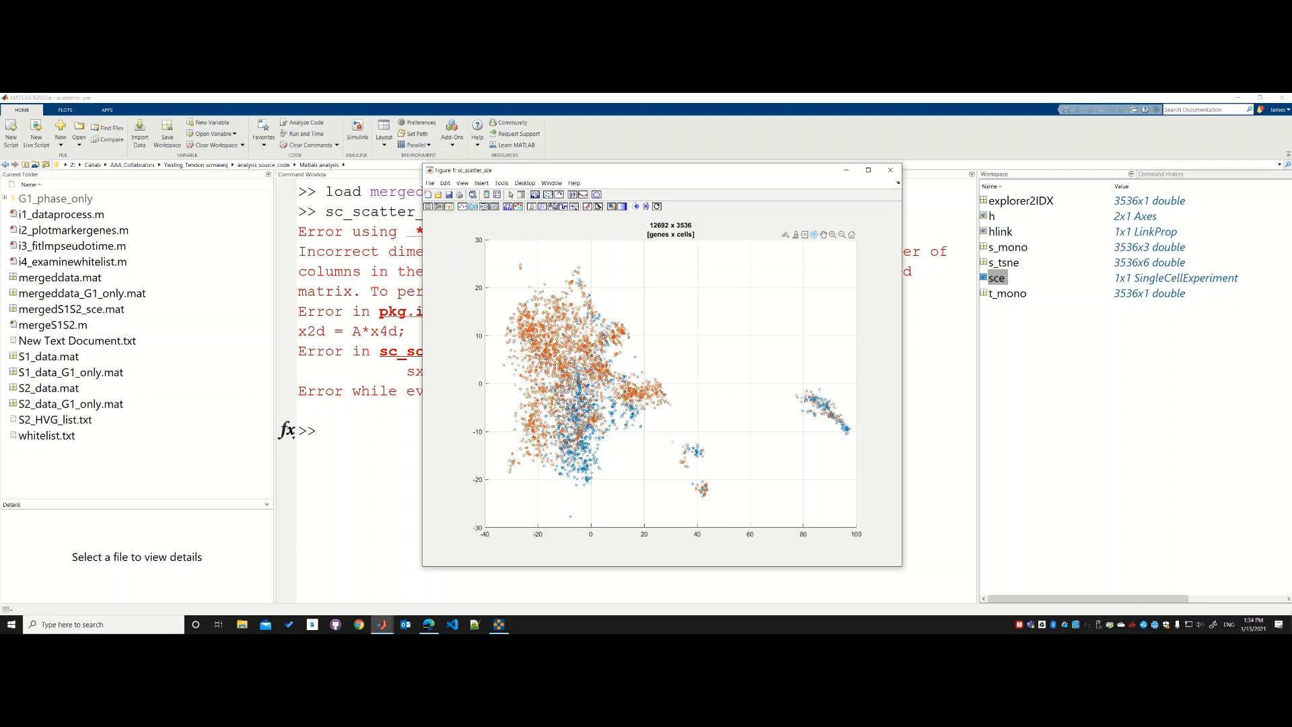
Step: Cycle through the marker styles of the 2D scatter plot until the cells are drawn with larger open markers again
left_click(636, 207)
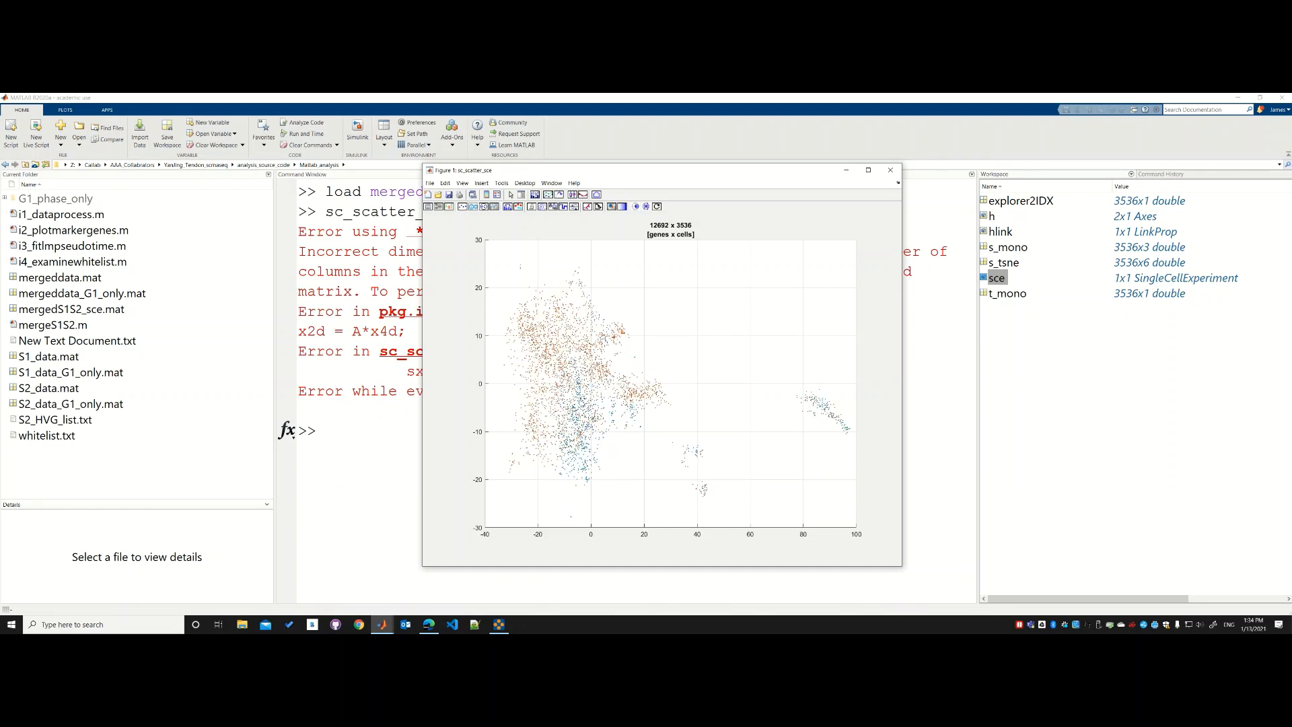
left_click(636, 207)
left_click(637, 206)
left_click(636, 206)
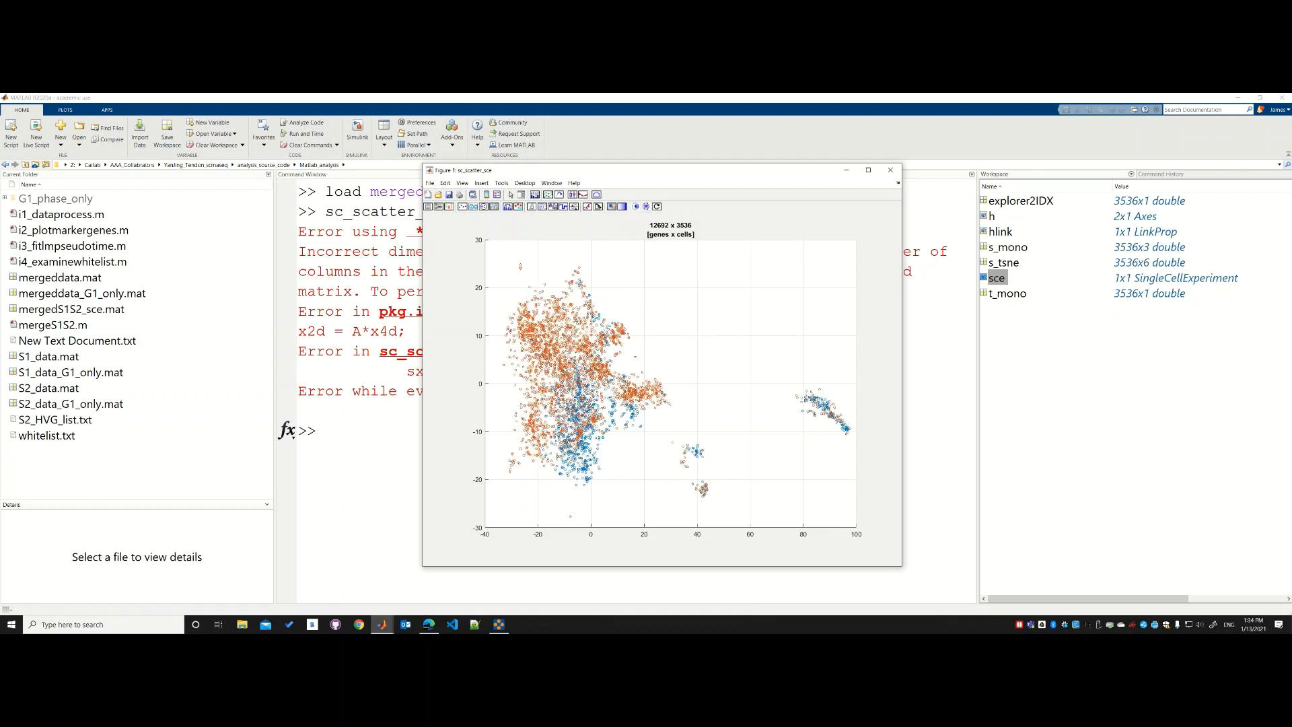
Step: Cycle through the colour maps of the 2D scatter plot to an orange and blue scheme for the two batches
left_click(646, 207)
left_click(646, 207)
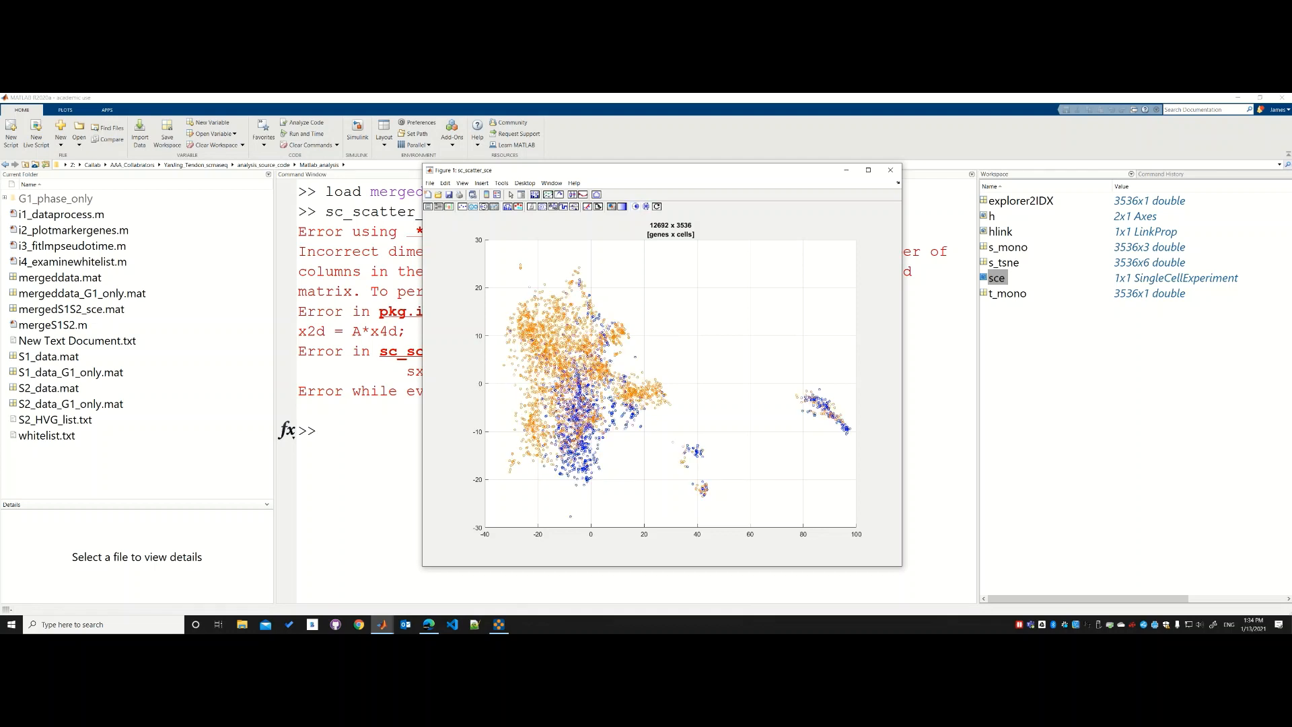
left_click(647, 206)
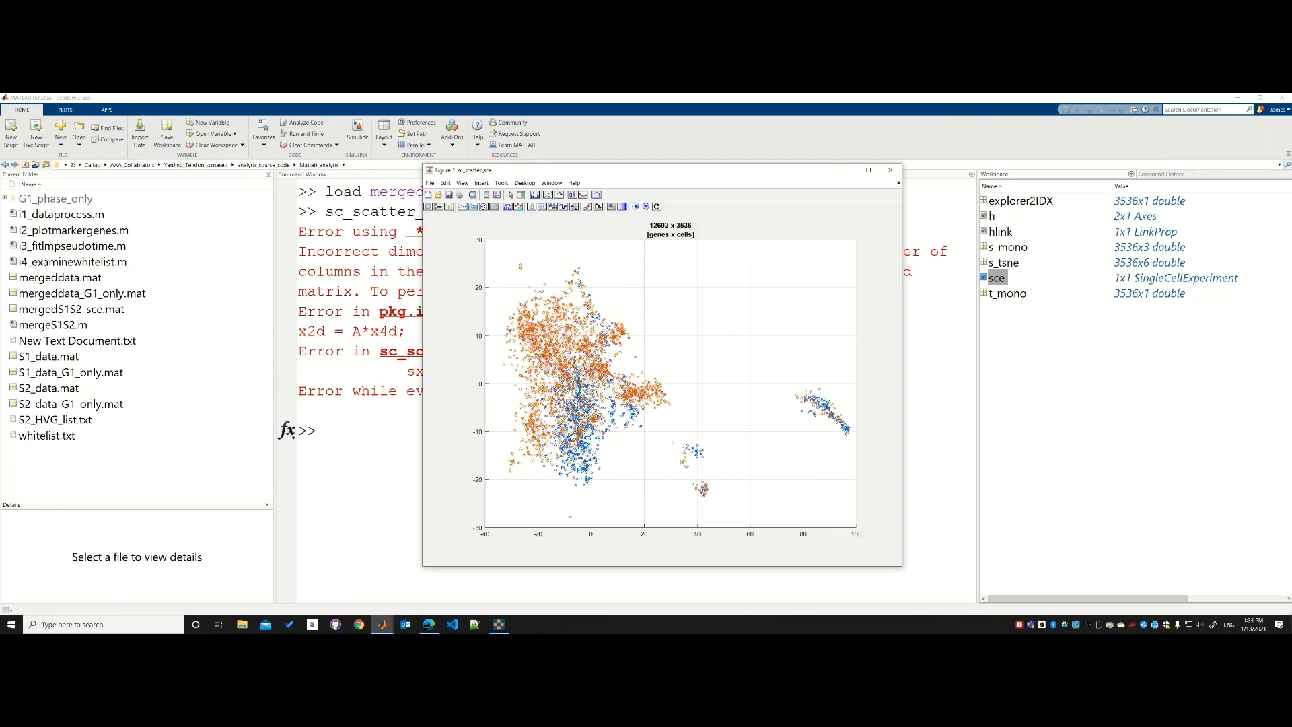
Step: Return the scatter plot to 3D and rotate it to inspect the batches from another angle
left_click(657, 206)
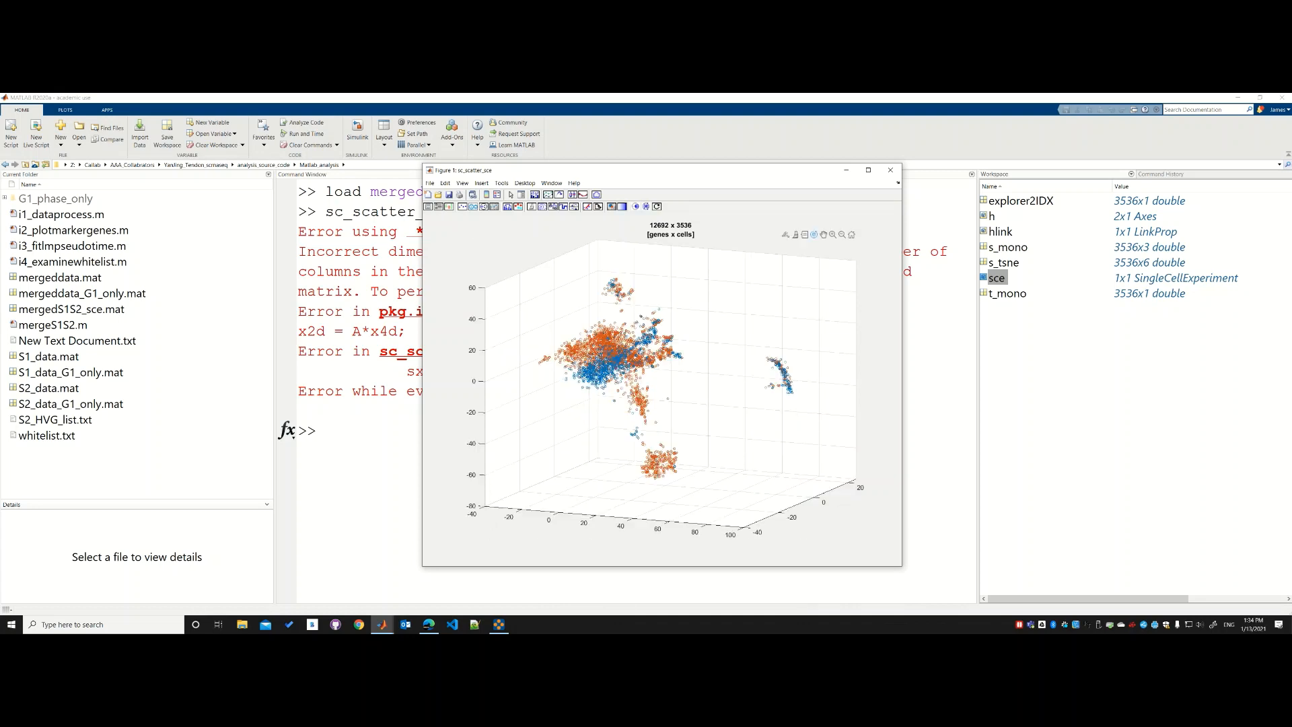
left_click_drag(727, 377, 550, 413)
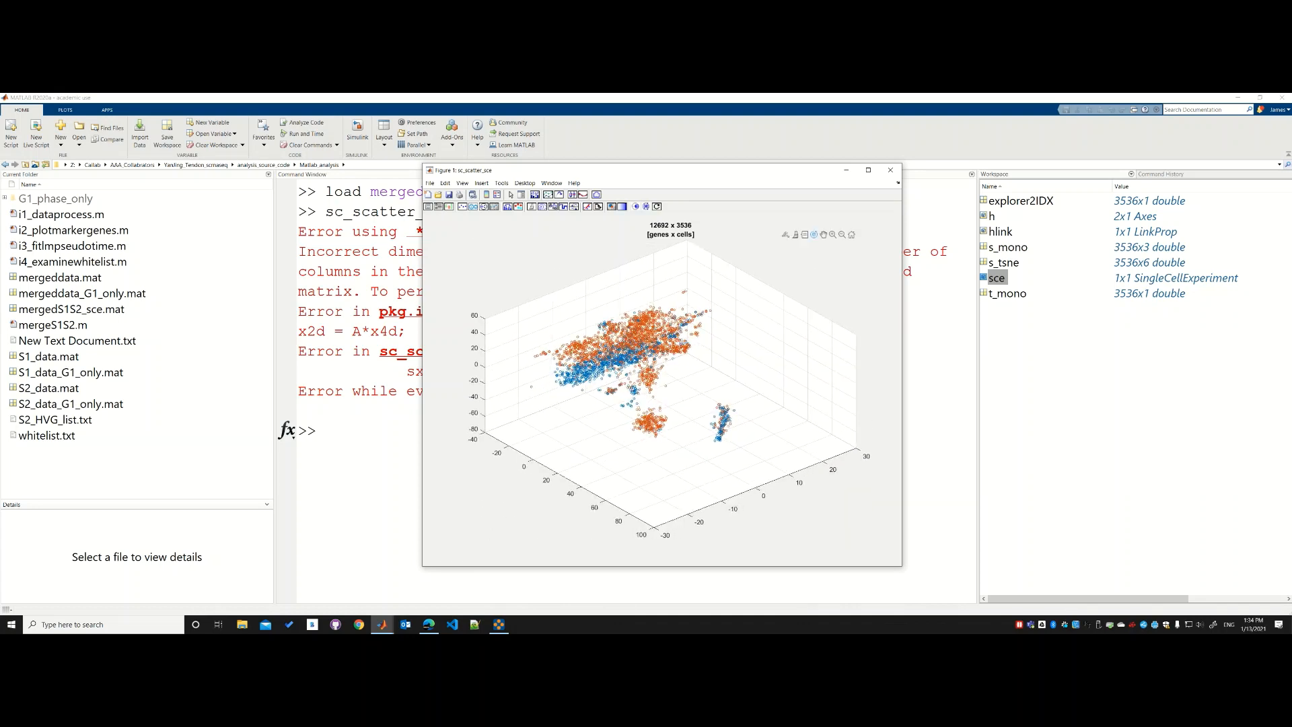